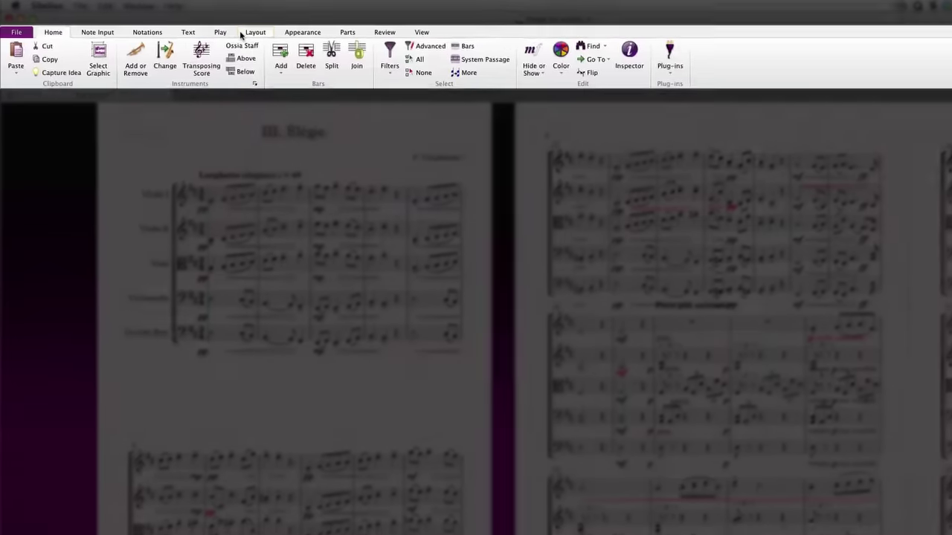
- Shrink the staff size to 0.21" on the Layout tab so the score fits two pages
{"action": "left_click", "coordinate": [243, 34]}
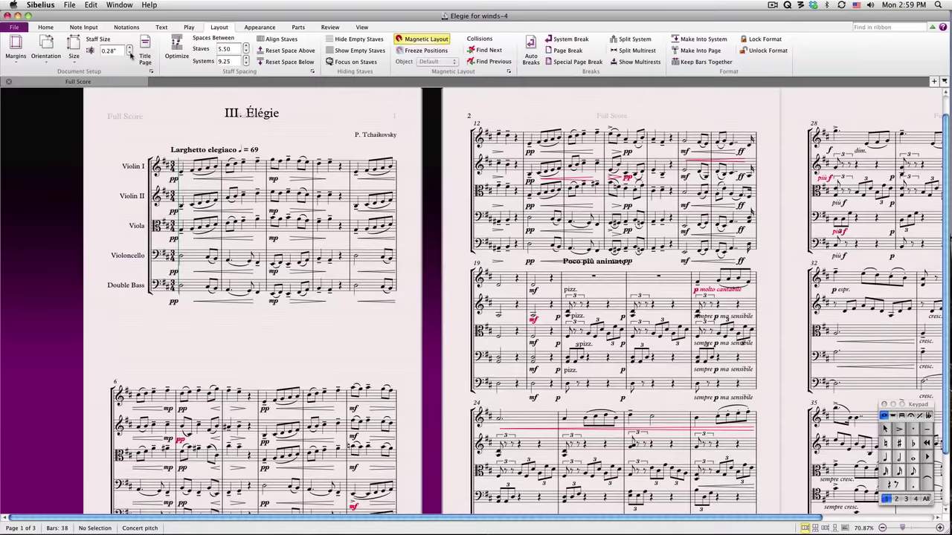
{"action": "left_click", "coordinate": [130, 56]}
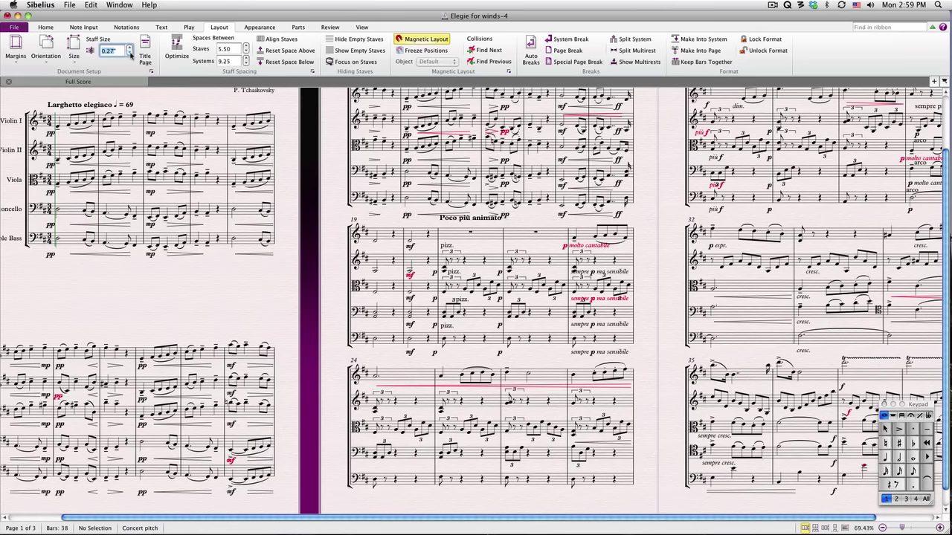
{"action": "left_click", "coordinate": [130, 56]}
{"action": "left_click", "coordinate": [131, 56]}
{"action": "left_click", "coordinate": [130, 56]}
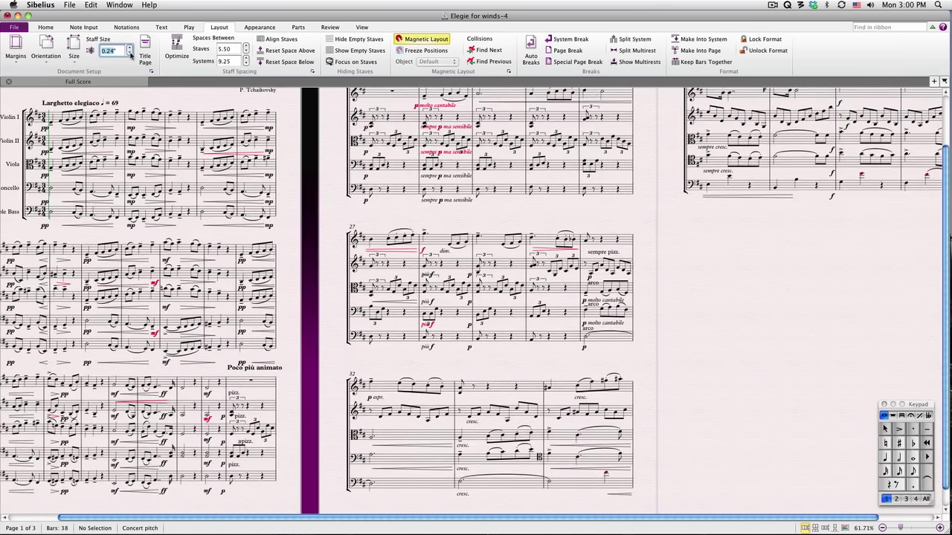
{"action": "left_click", "coordinate": [130, 56]}
{"action": "left_click", "coordinate": [130, 56]}
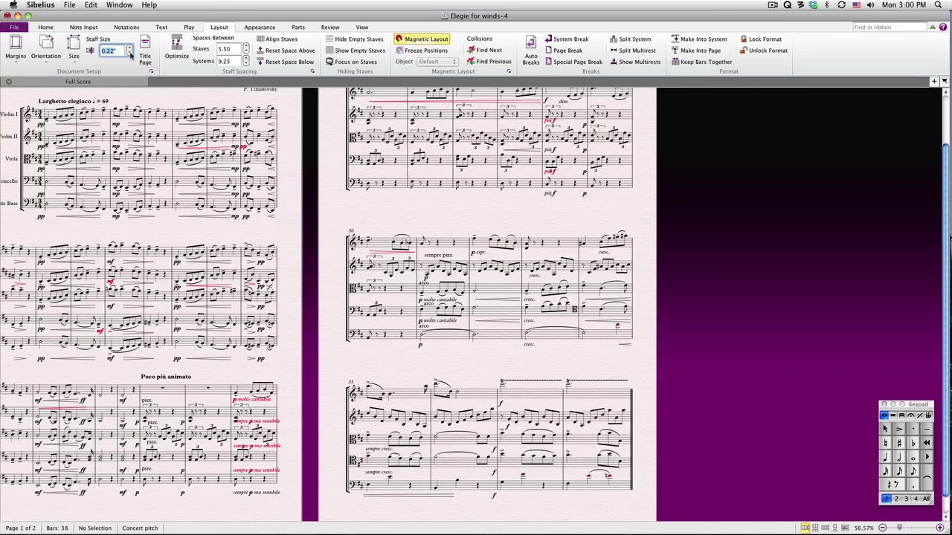
{"action": "left_click", "coordinate": [130, 56]}
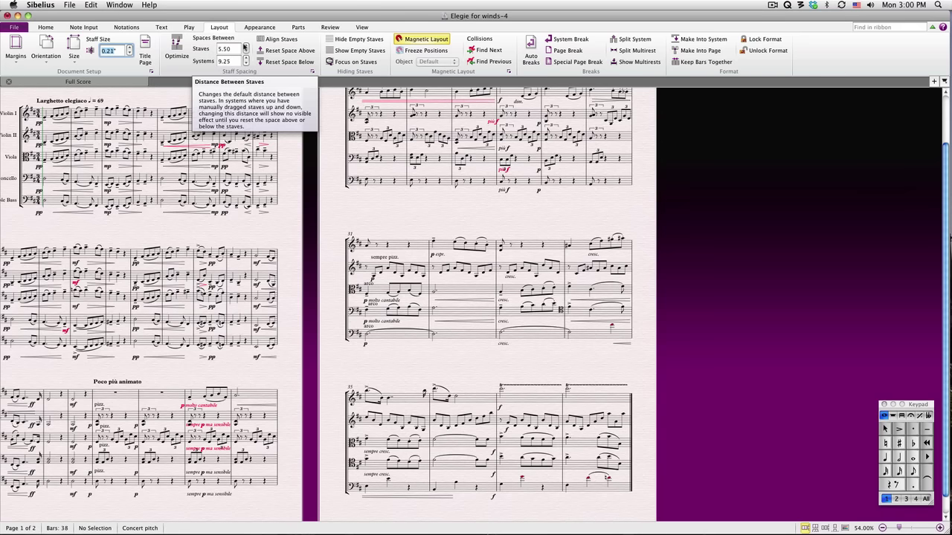
- Widen the space between staves to 6.50 and bring the Élégie title page into view
{"action": "left_click", "coordinate": [244, 47]}
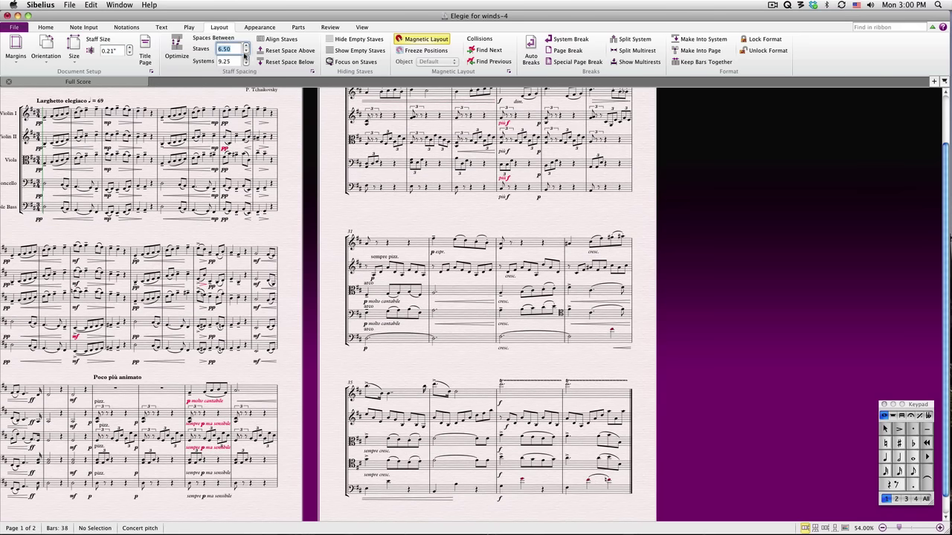
{"action": "left_click", "coordinate": [289, 150]}
{"action": "left_click_drag", "start_coordinate": [289, 150], "coordinate": [321, 171]}
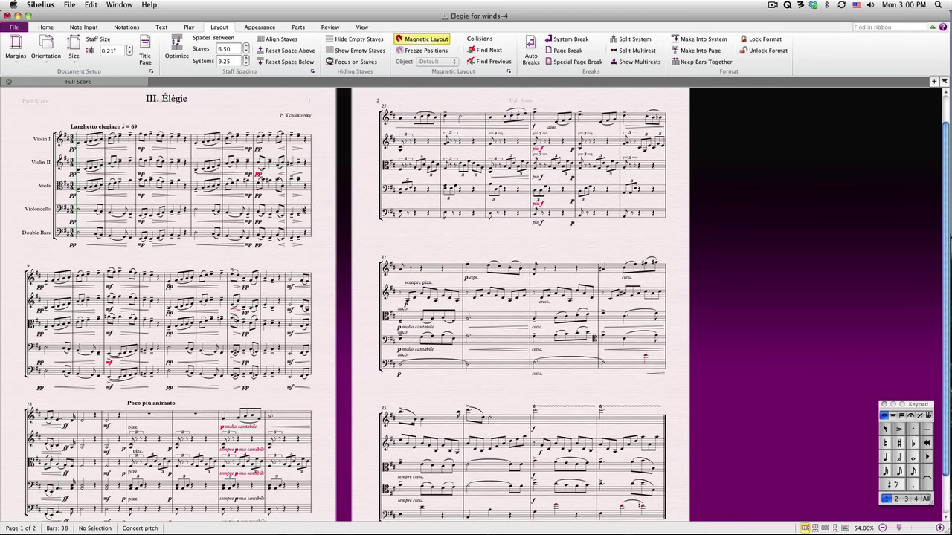
- Add system breaks at the barline ending the second system and before bar 29
{"action": "left_click", "coordinate": [286, 291]}
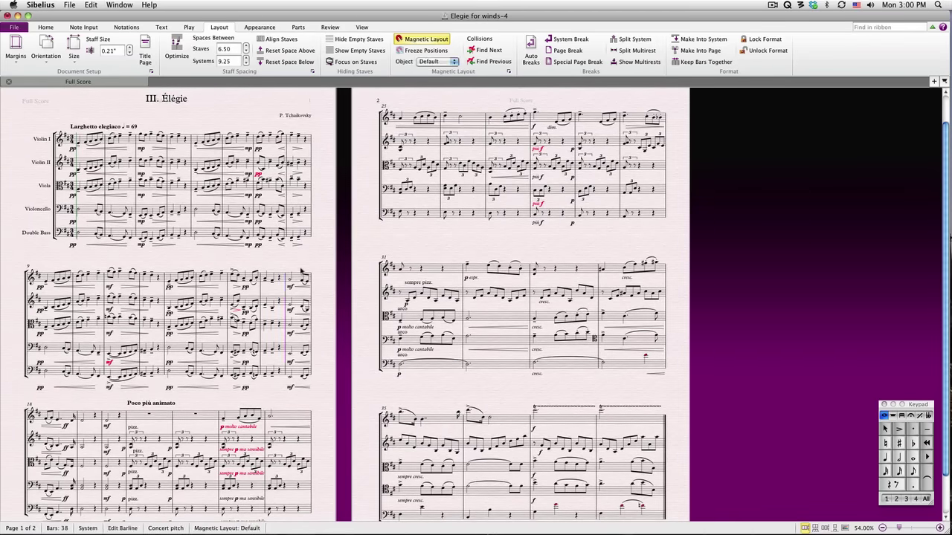
{"action": "left_click", "coordinate": [580, 41]}
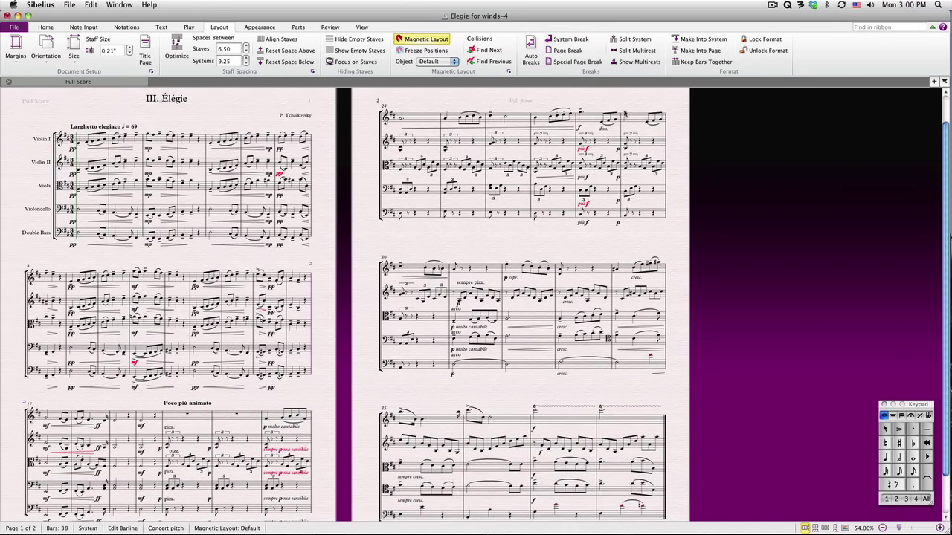
{"action": "key", "text": "Return"}
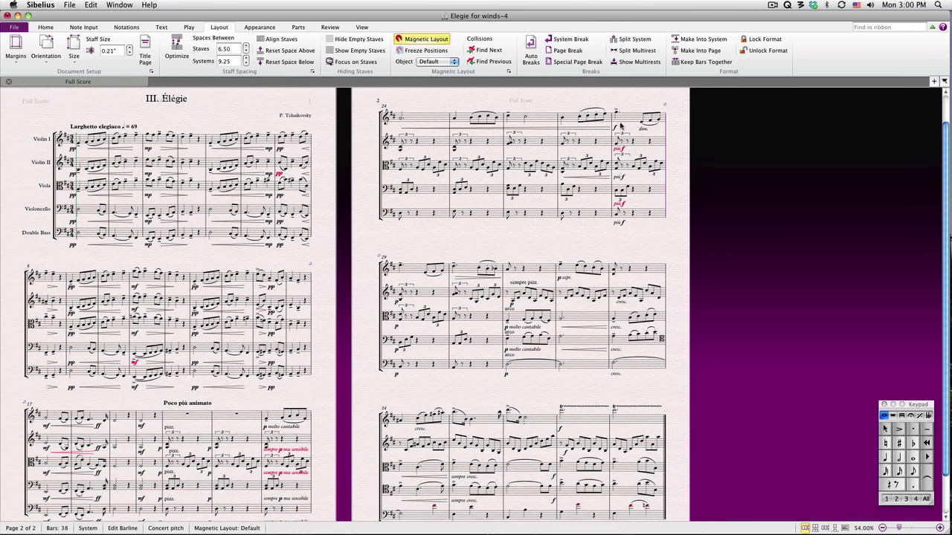
- Select Violin I bars 1–8, keep them together and make them into one system
{"action": "left_click", "coordinate": [84, 143]}
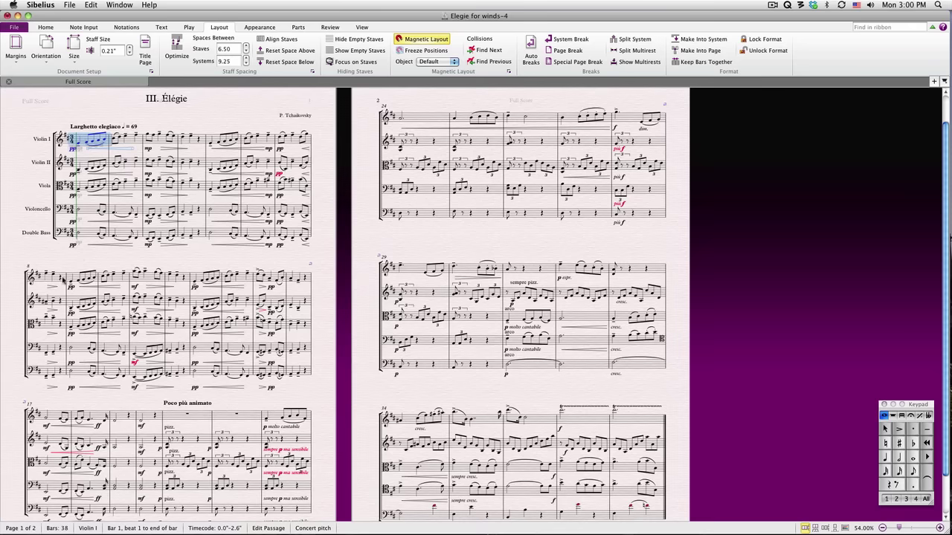
{"action": "left_click", "coordinate": [64, 279], "text": "shift"}
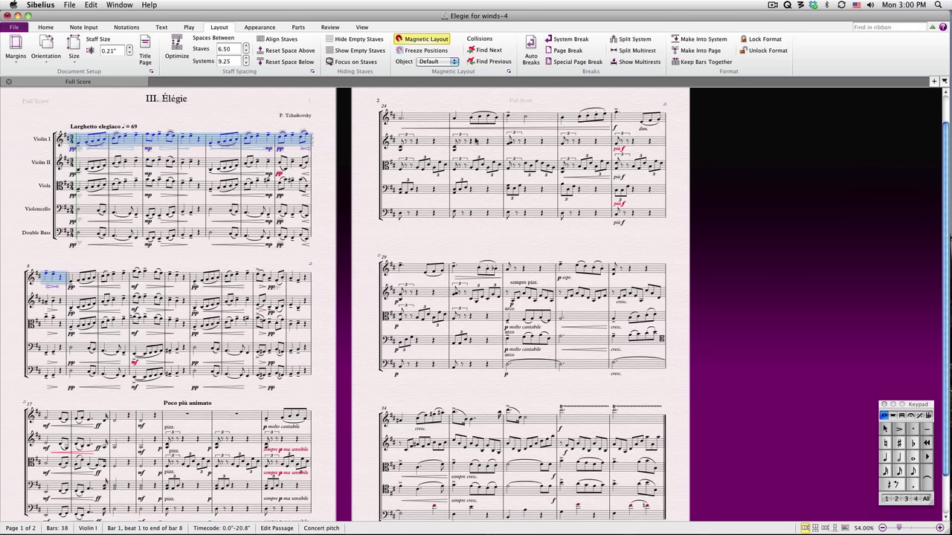
{"action": "left_click", "coordinate": [692, 60]}
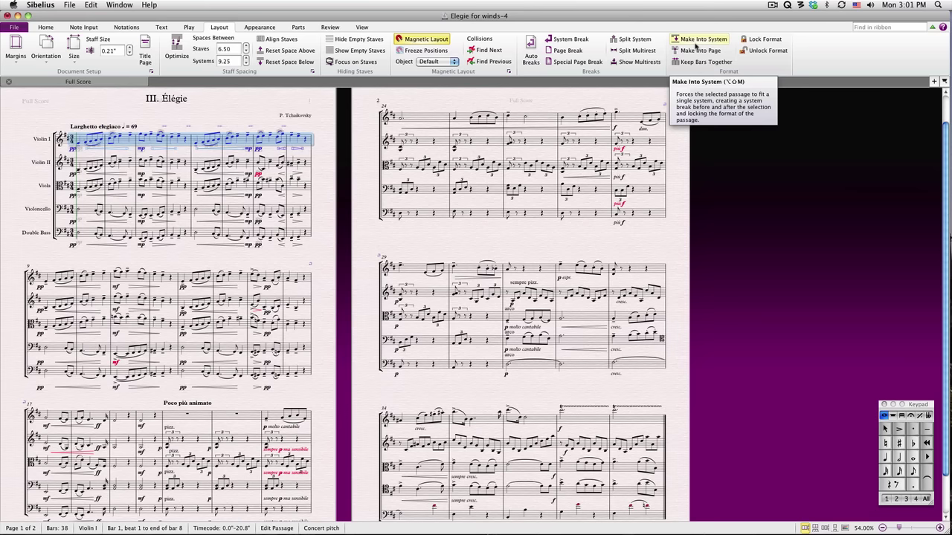
{"action": "left_click", "coordinate": [695, 44]}
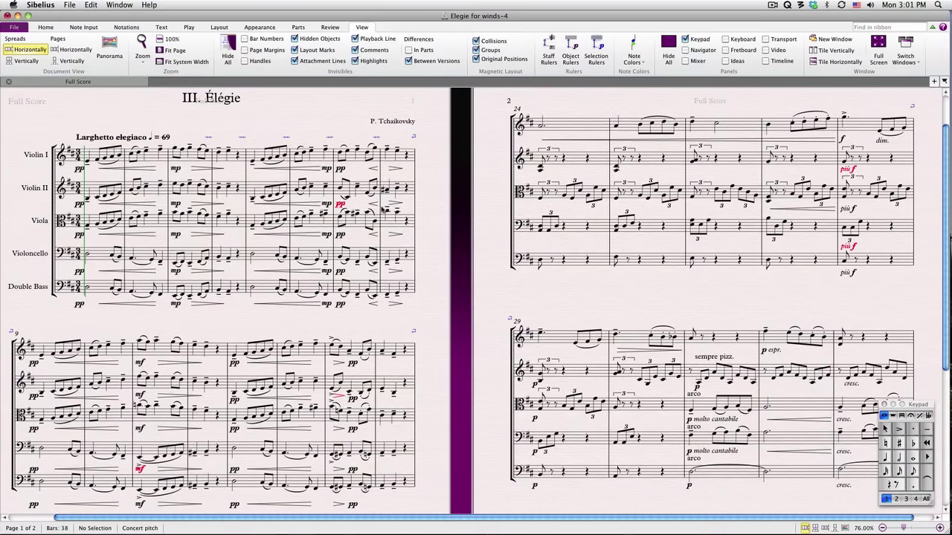
- Delete the forced system break at the end of page 1's second system
{"action": "left_click", "coordinate": [415, 334]}
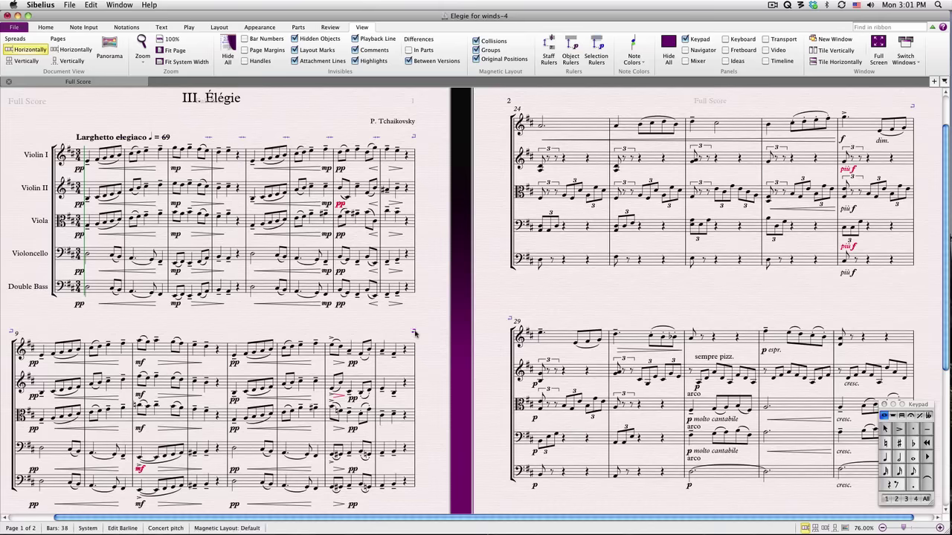
{"action": "key", "text": "BackSpace"}
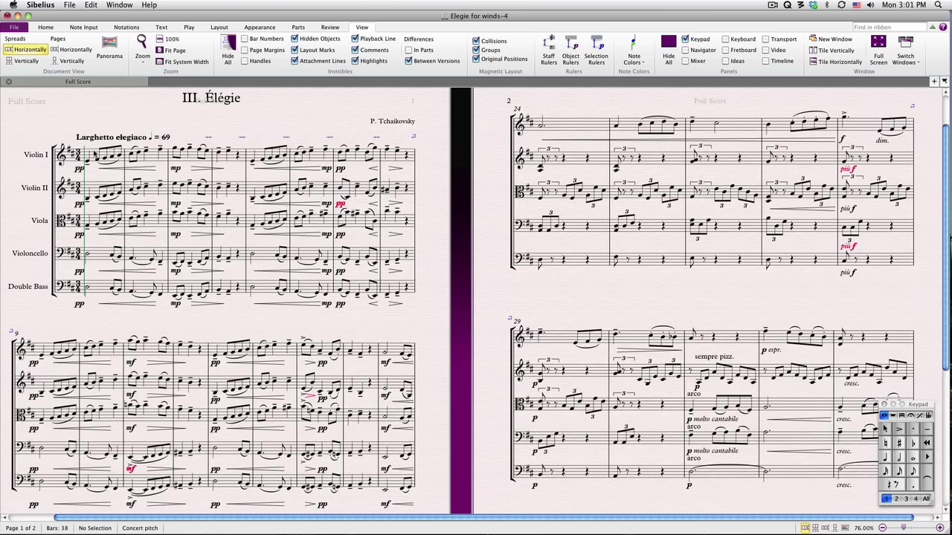
- Select all staves across the whole score and lock its format
{"action": "triple_click", "coordinate": [95, 155]}
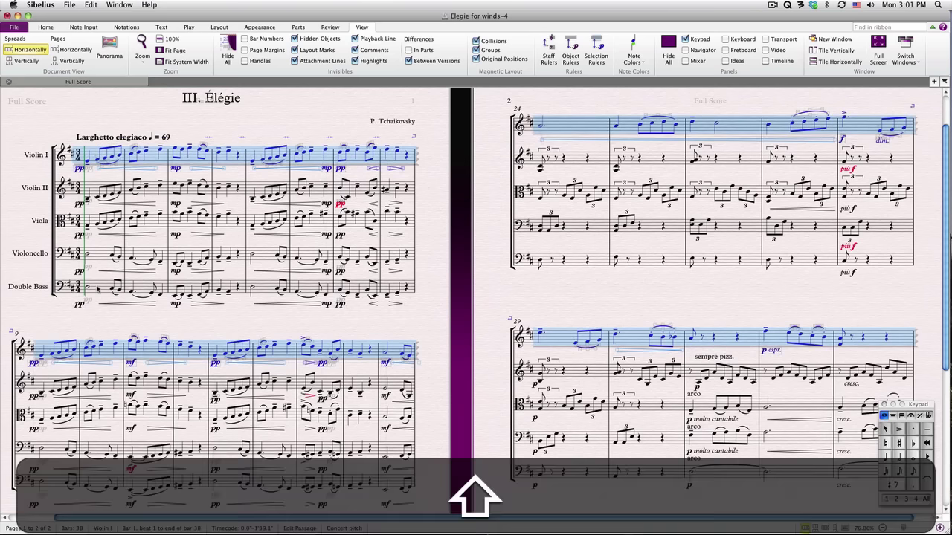
{"action": "left_click", "coordinate": [97, 288], "text": "shift"}
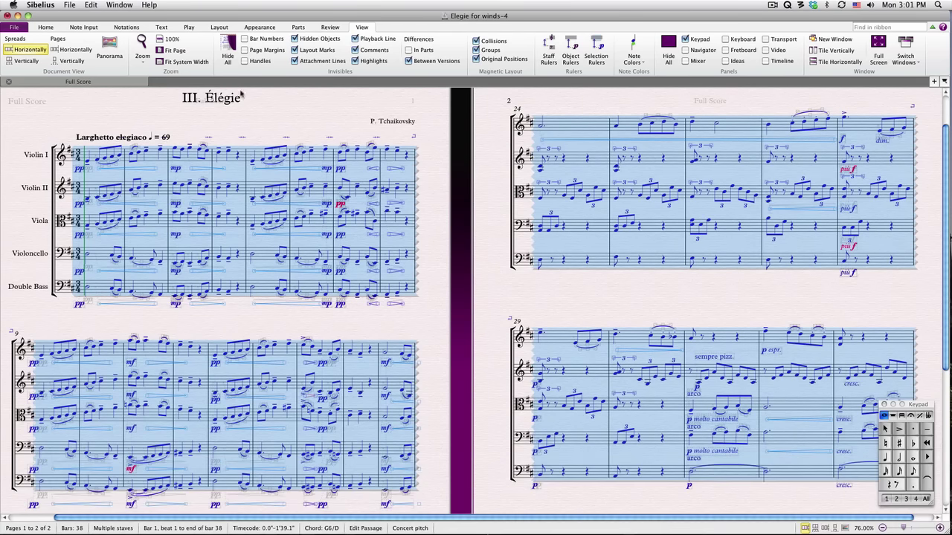
{"action": "left_click", "coordinate": [219, 28]}
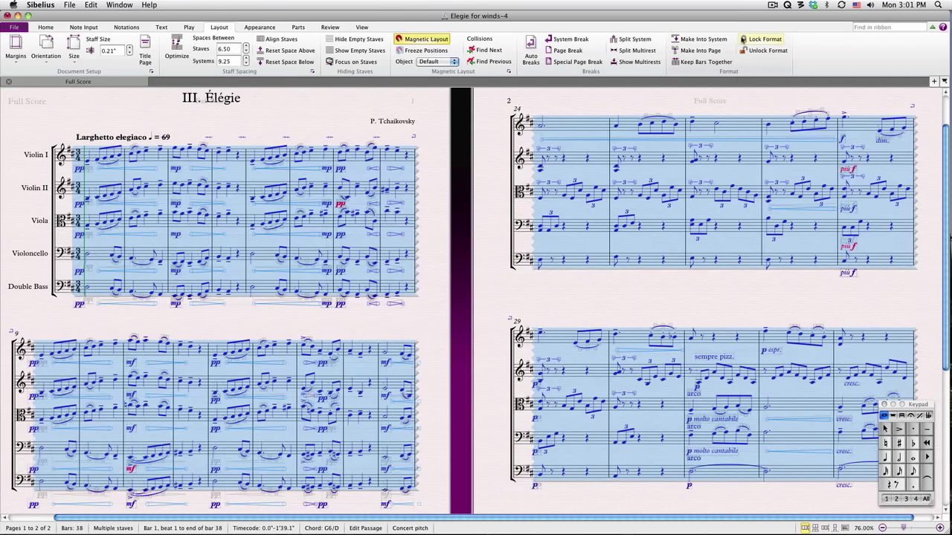
{"action": "left_click", "coordinate": [742, 38]}
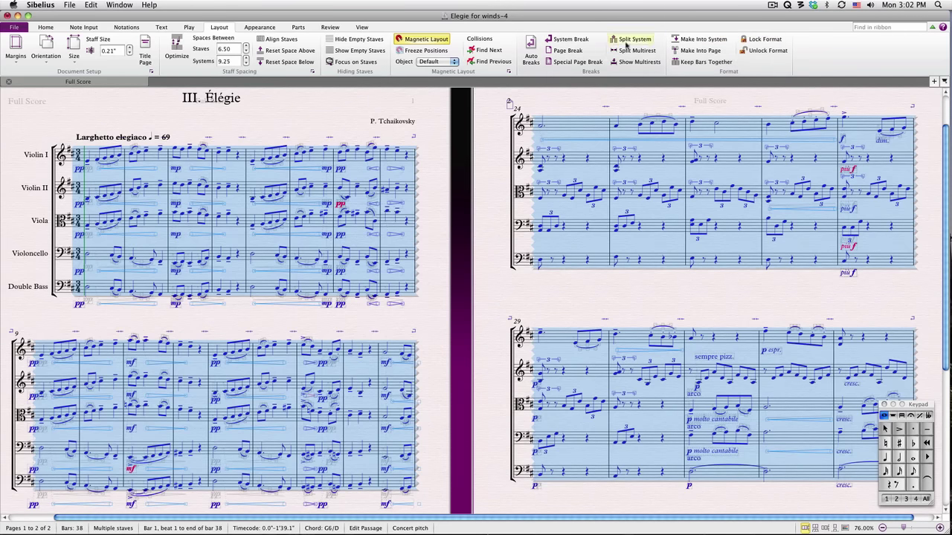
- Adjust the staff size up and down until it settles at 0.19"
{"action": "left_click", "coordinate": [137, 92]}
{"action": "left_click", "coordinate": [129, 47]}
{"action": "left_click", "coordinate": [130, 47]}
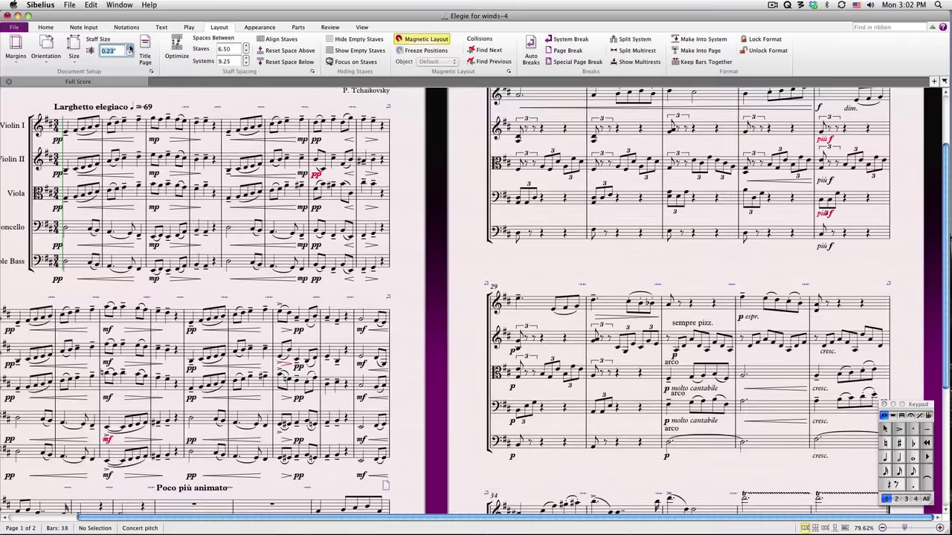
{"action": "left_click", "coordinate": [130, 47]}
{"action": "left_click", "coordinate": [130, 47]}
{"action": "left_click", "coordinate": [130, 47]}
{"action": "left_click", "coordinate": [129, 47]}
{"action": "left_click", "coordinate": [129, 47]}
{"action": "left_click", "coordinate": [129, 47]}
{"action": "left_click", "coordinate": [129, 46]}
{"action": "left_click", "coordinate": [130, 47]}
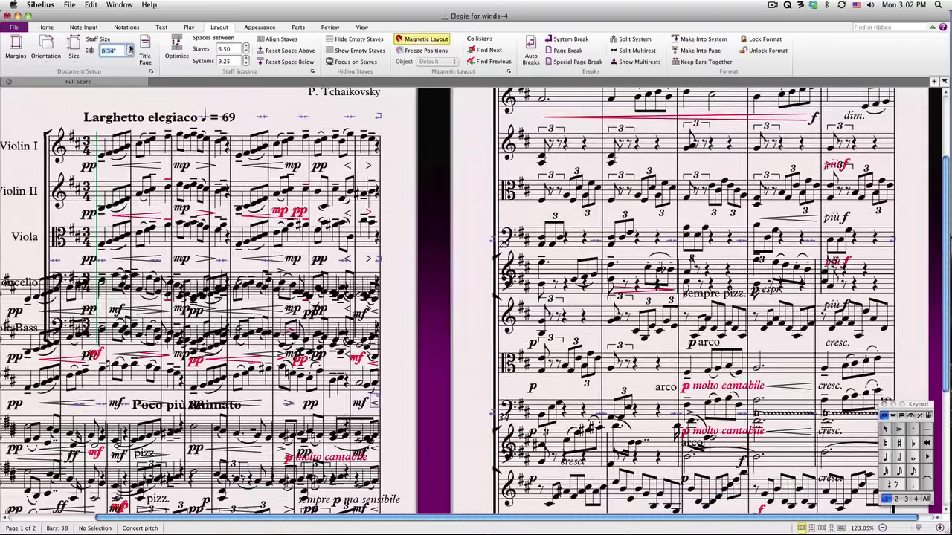
{"action": "left_click", "coordinate": [129, 54]}
{"action": "left_click", "coordinate": [129, 54]}
{"action": "left_click", "coordinate": [129, 54]}
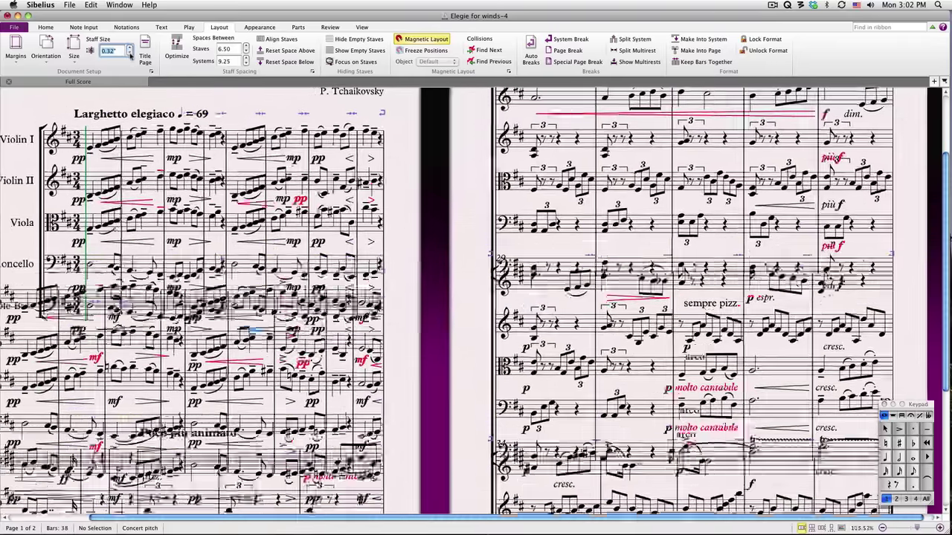
{"action": "left_click", "coordinate": [129, 55]}
{"action": "left_click", "coordinate": [129, 55]}
{"action": "left_click", "coordinate": [129, 54]}
{"action": "left_click", "coordinate": [130, 54]}
{"action": "left_click", "coordinate": [129, 54]}
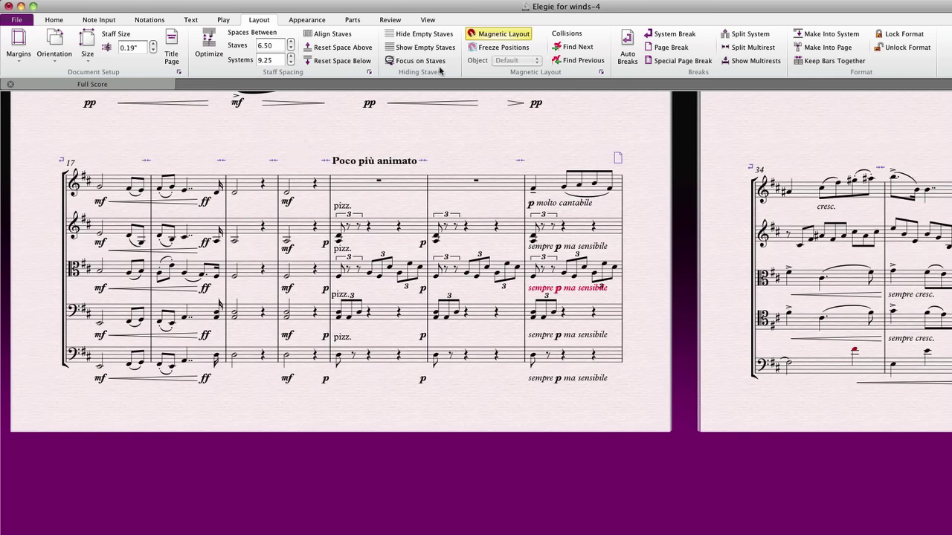
{"action": "left_click", "coordinate": [488, 38]}
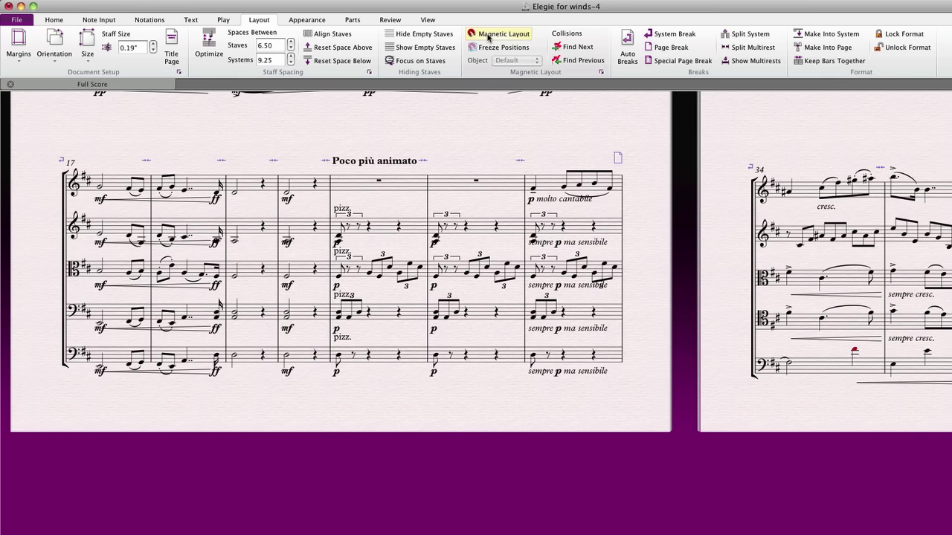
{"action": "left_click", "coordinate": [488, 35]}
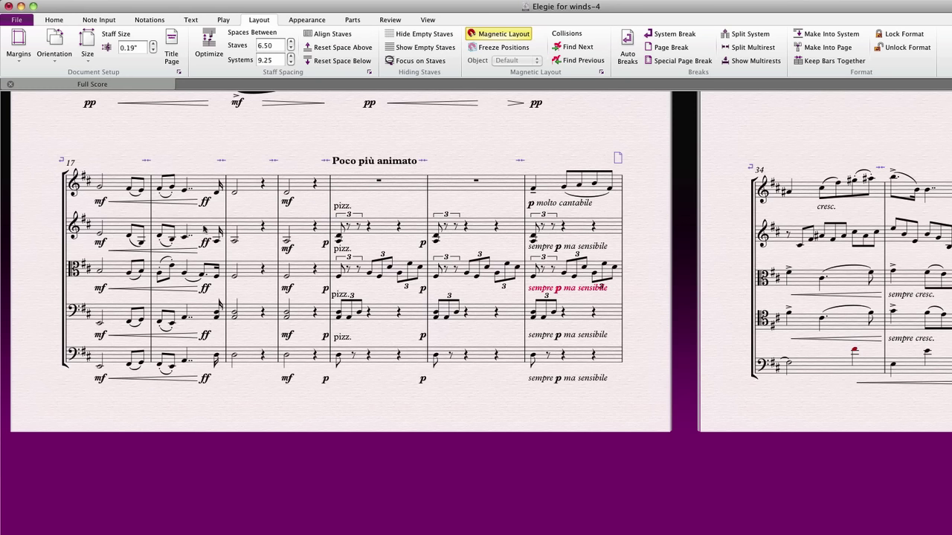
{"action": "left_click", "coordinate": [252, 274]}
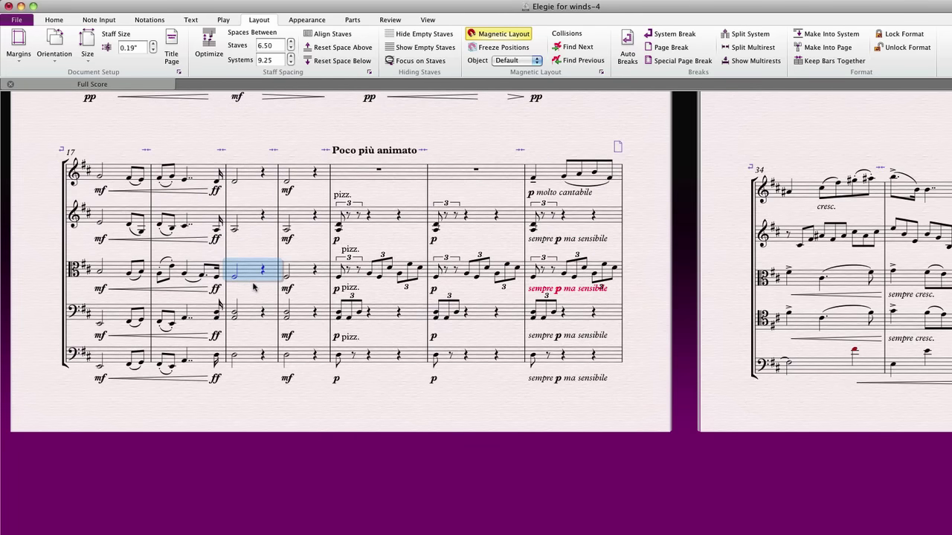
{"action": "left_click", "coordinate": [253, 311]}
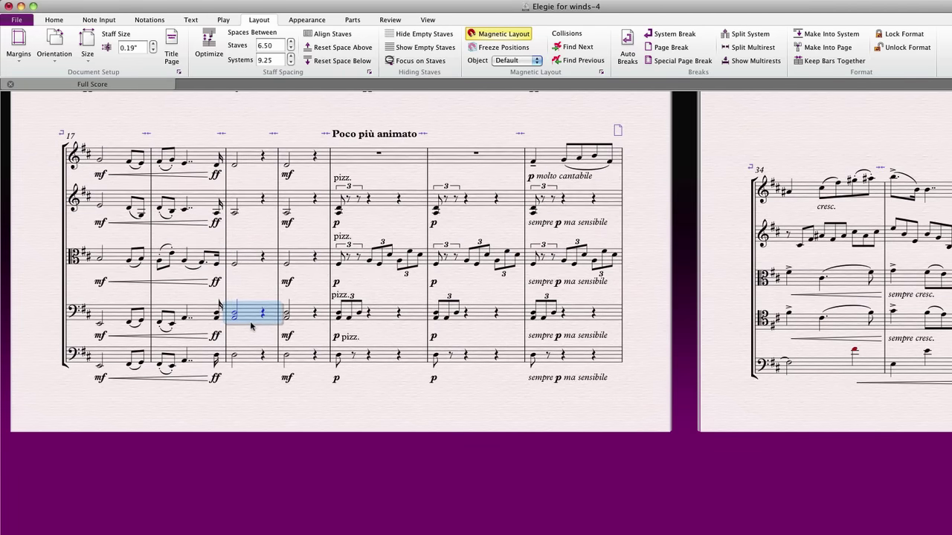
{"action": "left_click", "coordinate": [254, 360]}
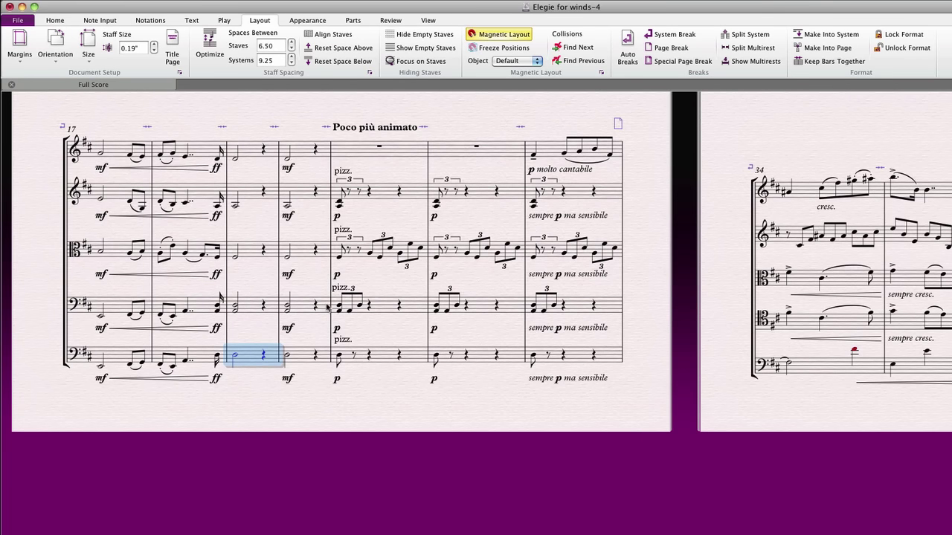
- Show both pages, select the entire score and optimize its staff spacing
{"action": "key", "text": "super+minus"}
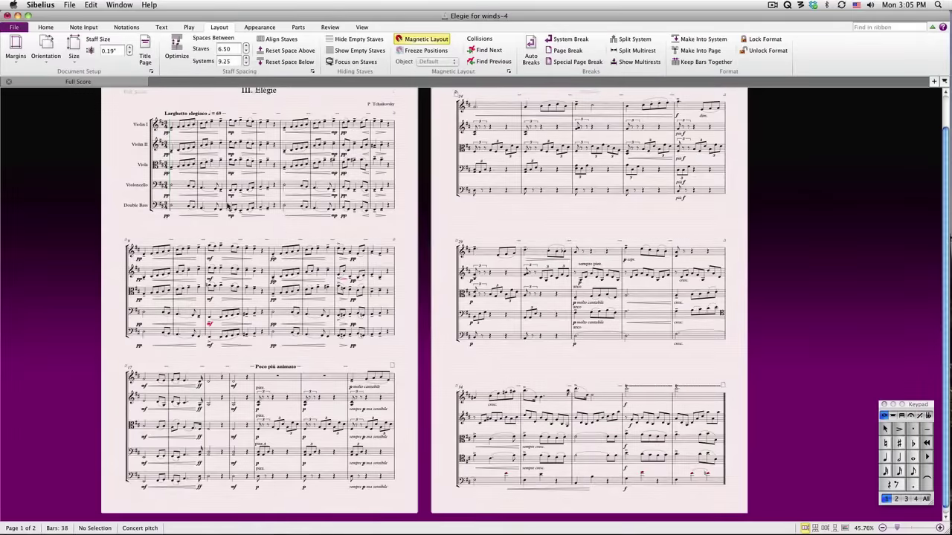
{"action": "double_click", "coordinate": [213, 206]}
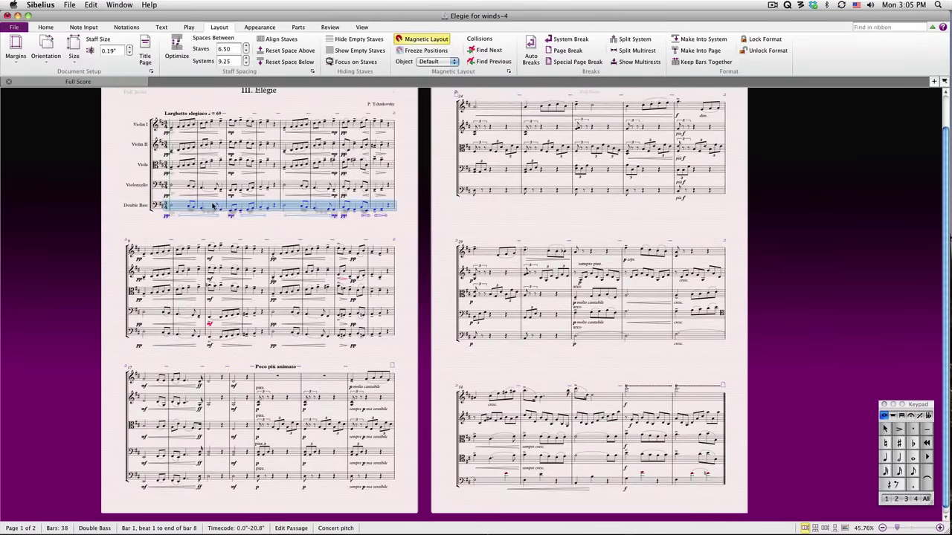
{"action": "left_click", "coordinate": [214, 206]}
{"action": "key", "text": "super+a"}
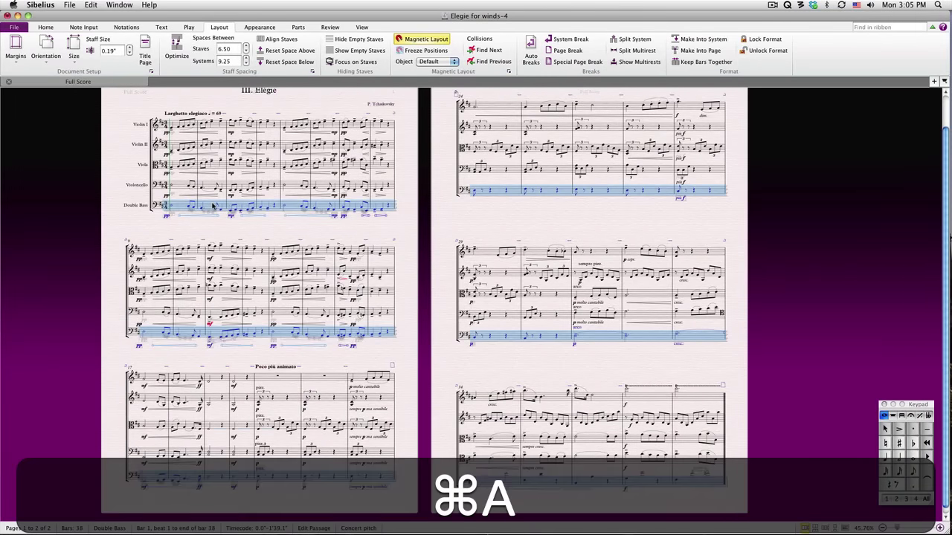
{"action": "left_click", "coordinate": [177, 46]}
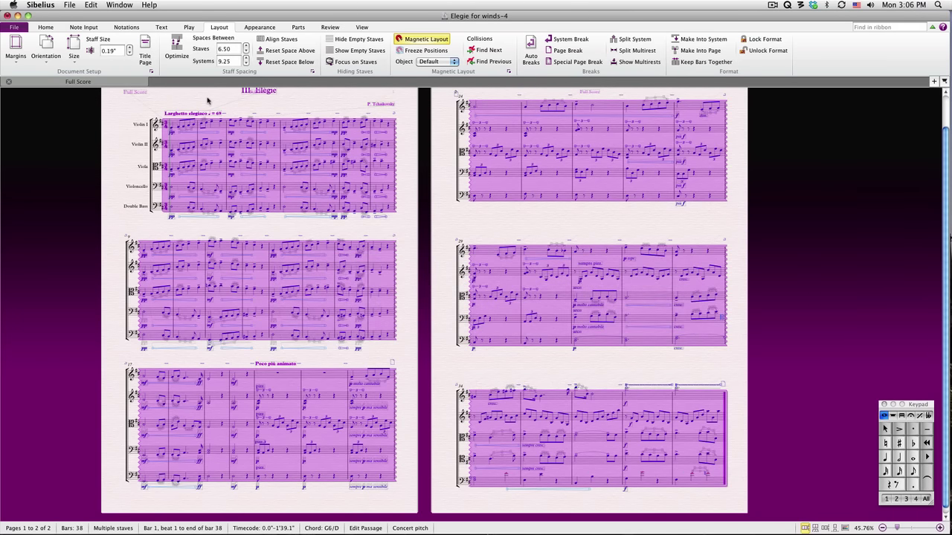
- Open Change Instrument for the Violin I staff with Common Instruments and Woodwind expanded
{"action": "key", "text": "Escape"}
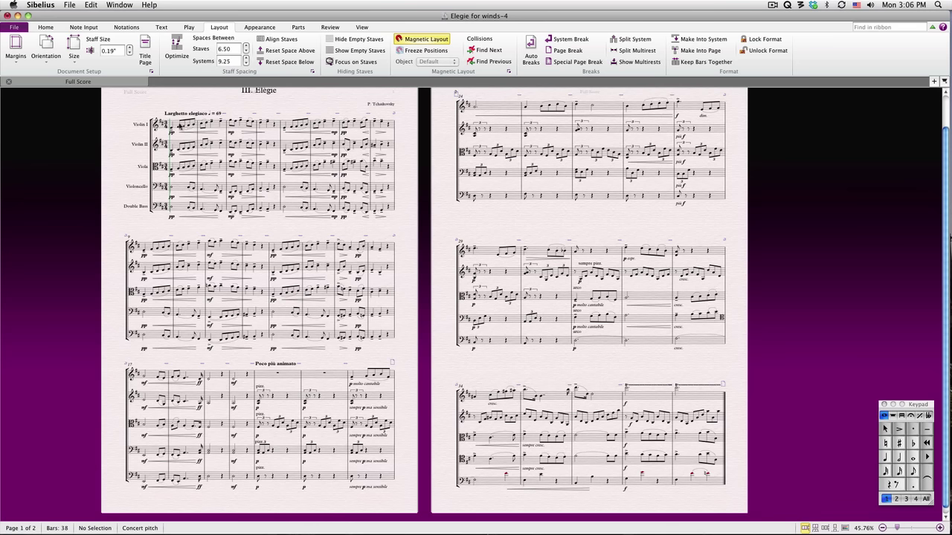
{"action": "triple_click", "coordinate": [177, 126]}
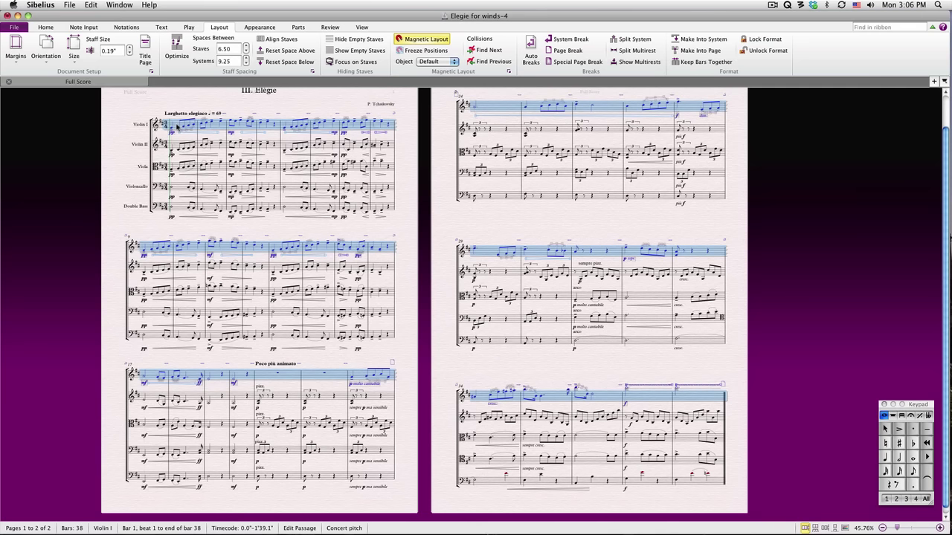
{"action": "left_click", "coordinate": [52, 30]}
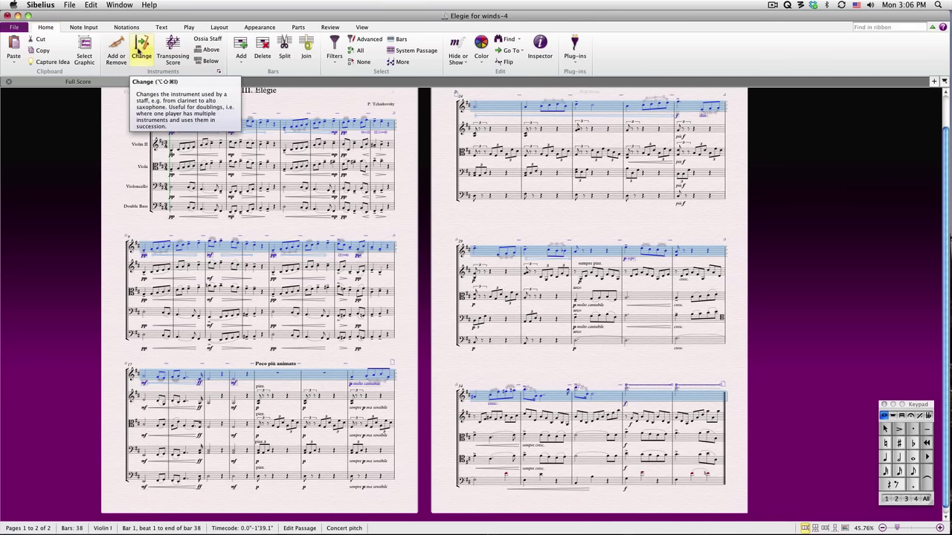
{"action": "left_click", "coordinate": [138, 50]}
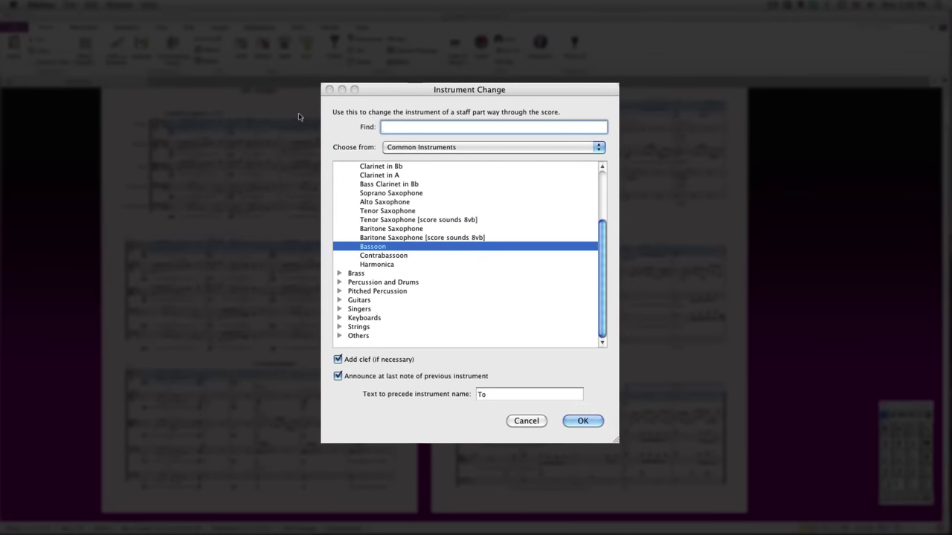
{"action": "left_click", "coordinate": [418, 164]}
{"action": "left_click", "coordinate": [419, 164]}
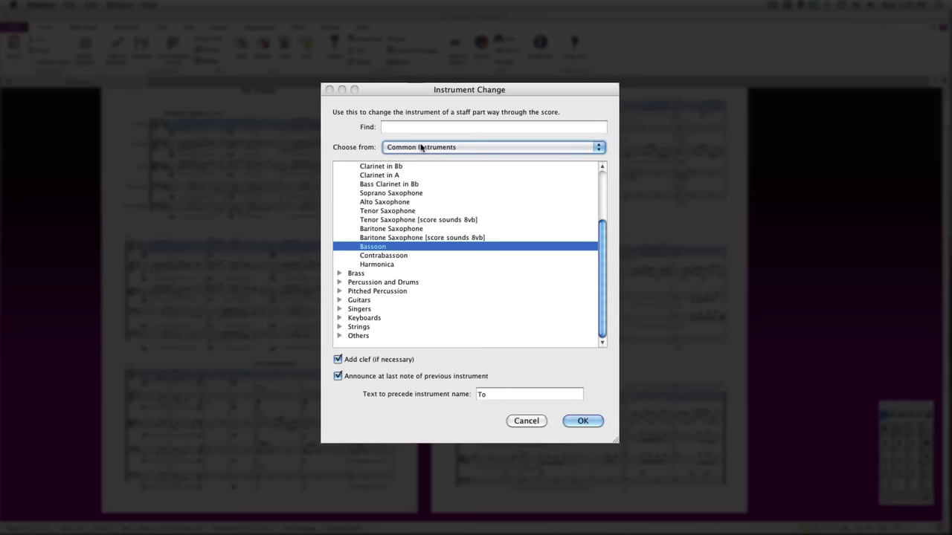
{"action": "scroll", "coordinate": [401, 184], "scroll_direction": "up", "scroll_amount": 3}
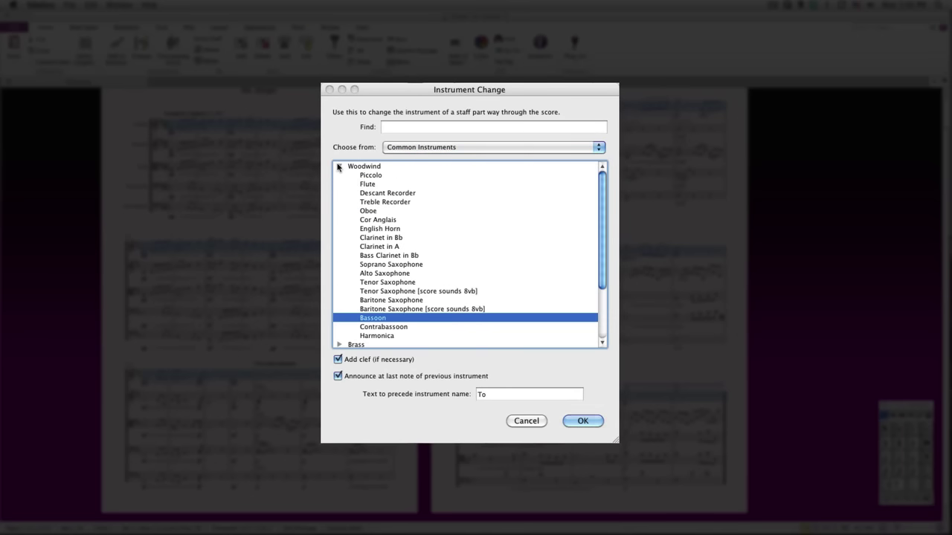
{"action": "left_click", "coordinate": [339, 166]}
{"action": "left_click", "coordinate": [340, 166]}
- Change Violin I to Flute, Violin II to Oboe, and Double Bass to Bassoon
{"action": "double_click", "coordinate": [368, 184]}
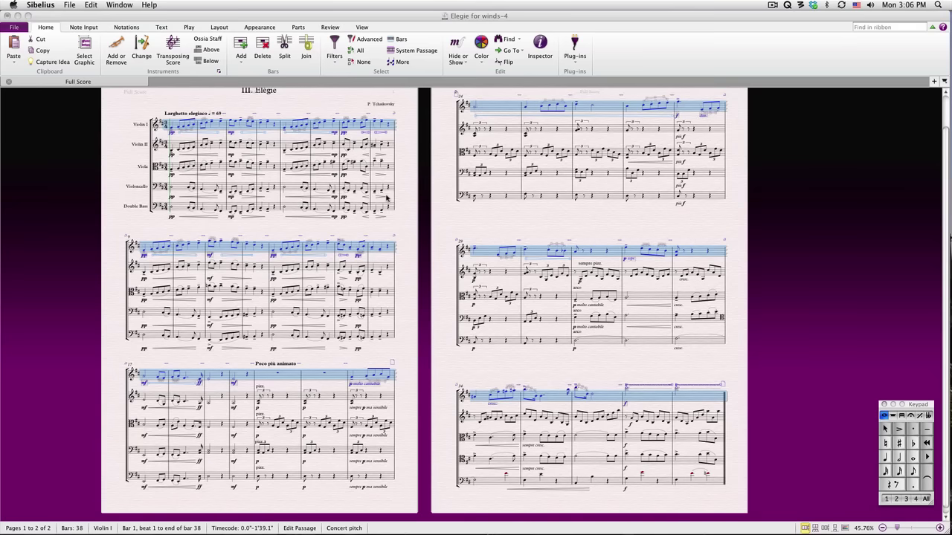
{"action": "triple_click", "coordinate": [176, 146]}
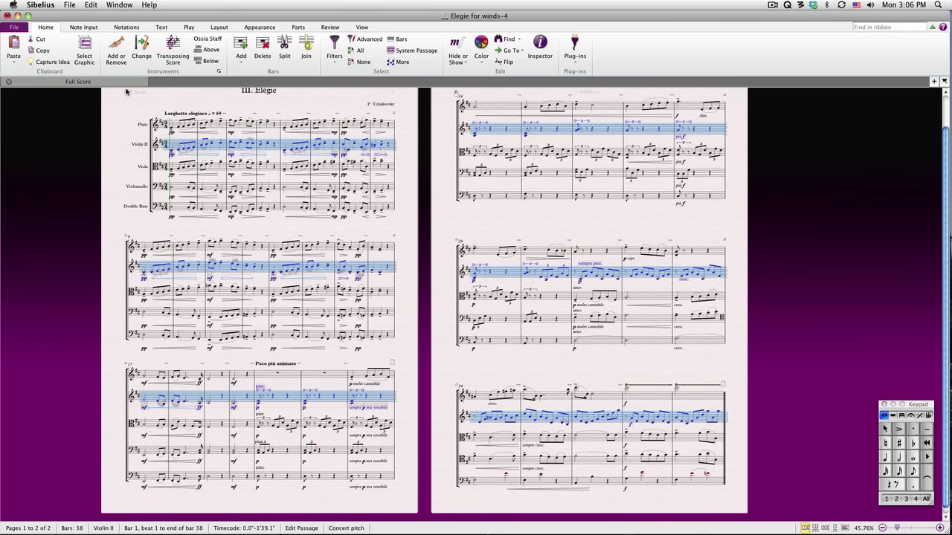
{"action": "left_click", "coordinate": [141, 50]}
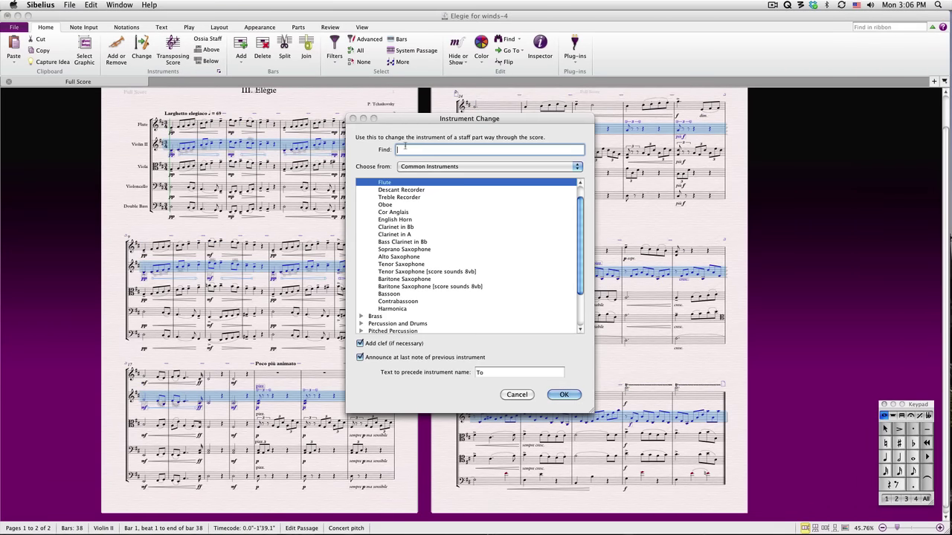
{"action": "type", "text": "oboe"}
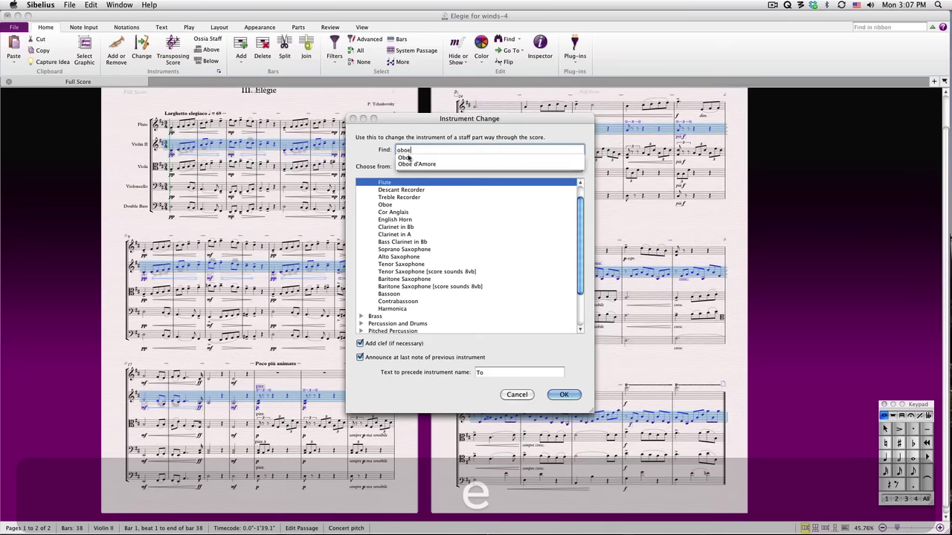
{"action": "left_click", "coordinate": [405, 157]}
{"action": "left_click", "coordinate": [563, 395]}
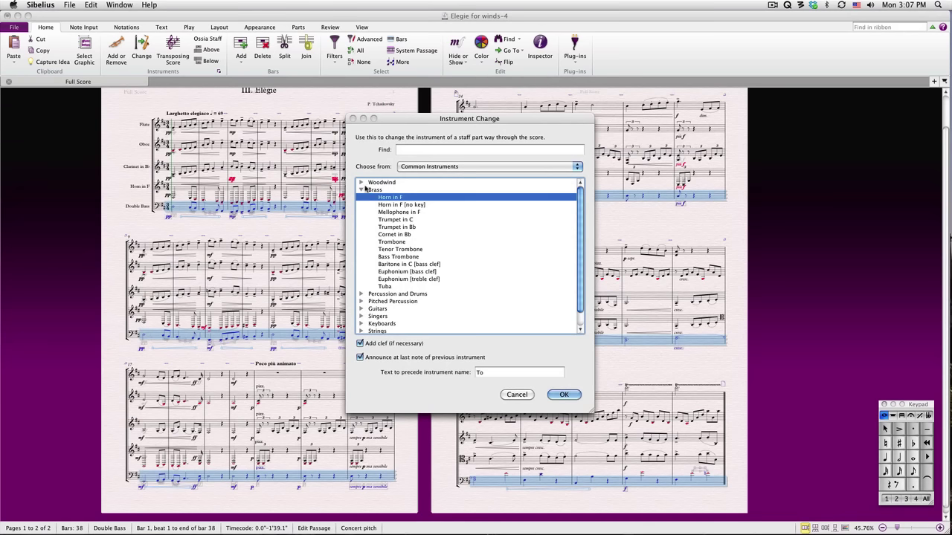
{"action": "left_click", "coordinate": [360, 182]}
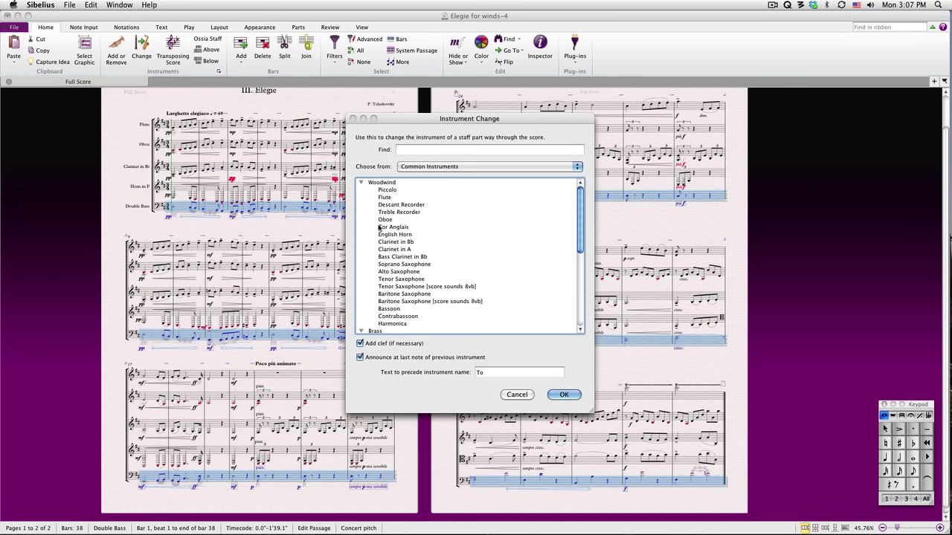
{"action": "double_click", "coordinate": [388, 308]}
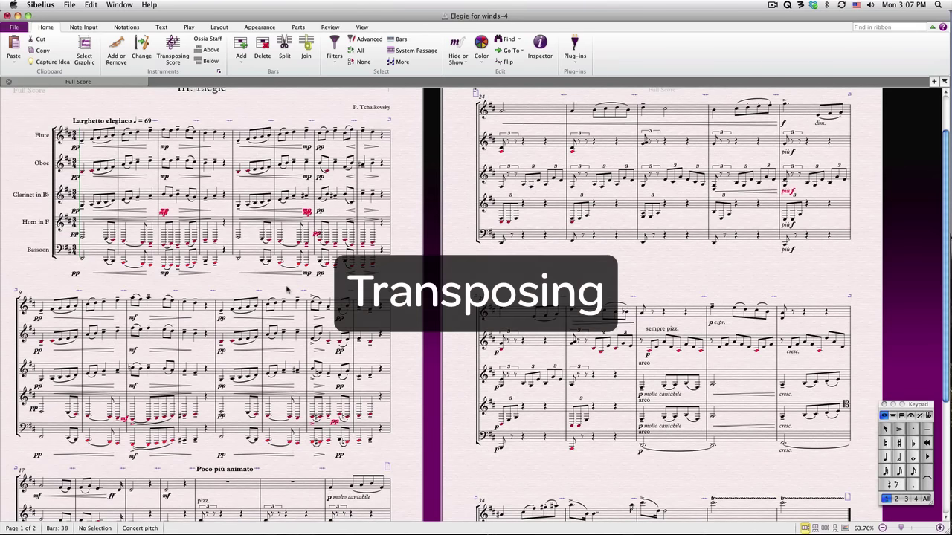
{"action": "left_click", "coordinate": [100, 230]}
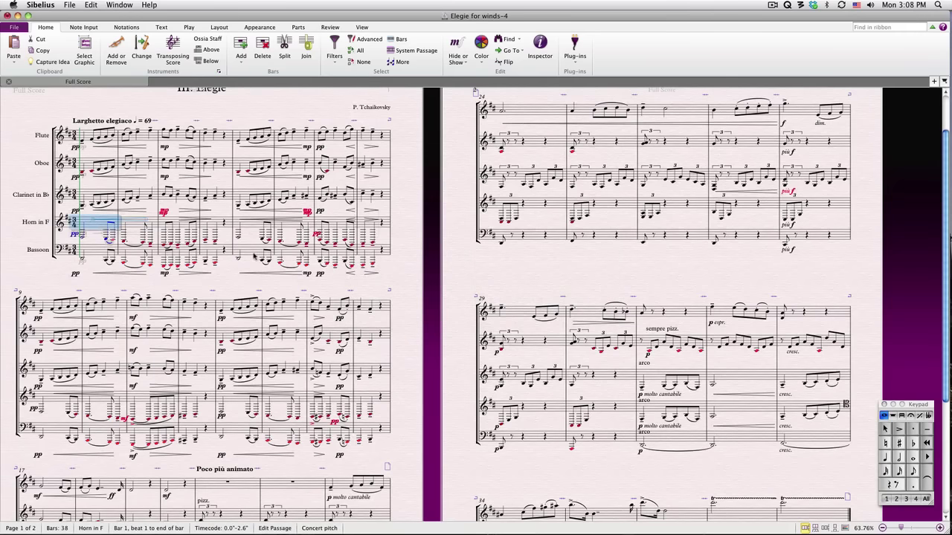
{"action": "left_click", "coordinate": [230, 253], "text": "shift"}
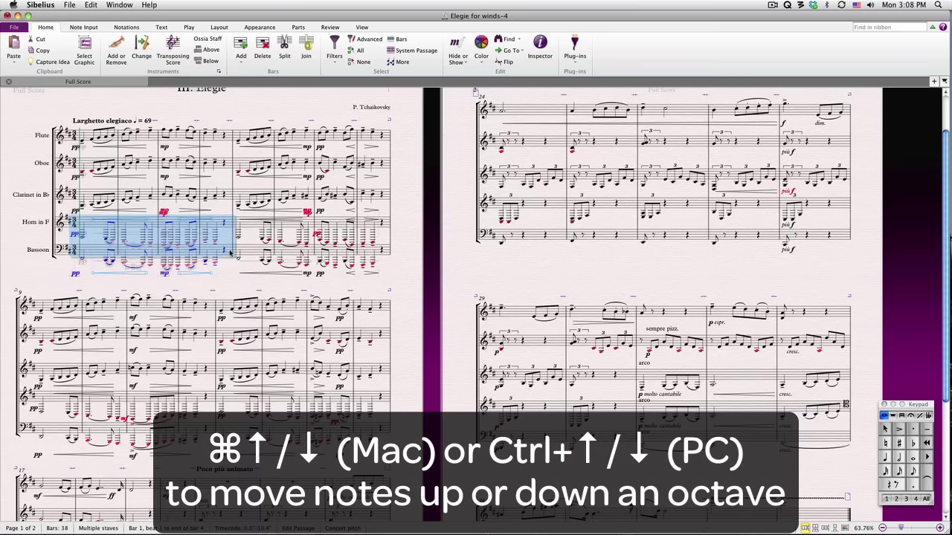
{"action": "key", "text": "super+Up"}
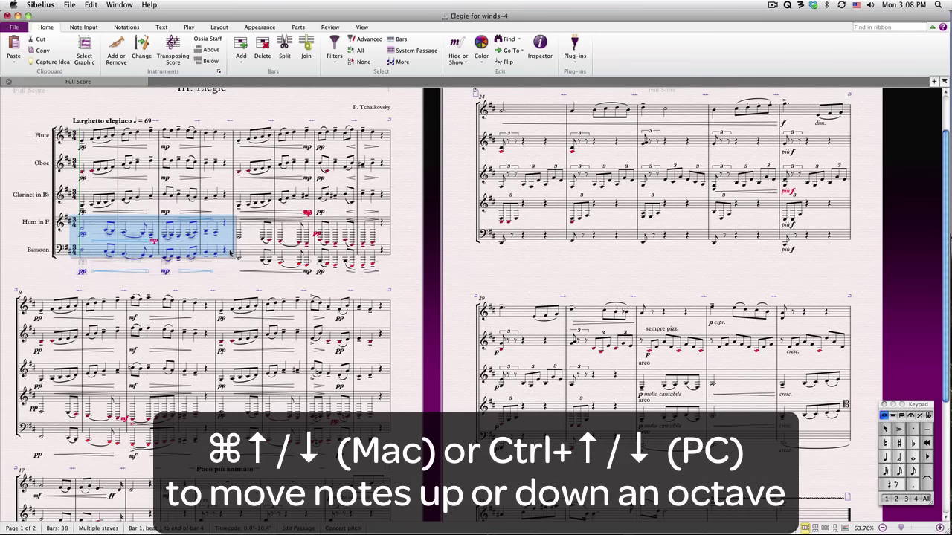
{"action": "key", "text": "super+Up"}
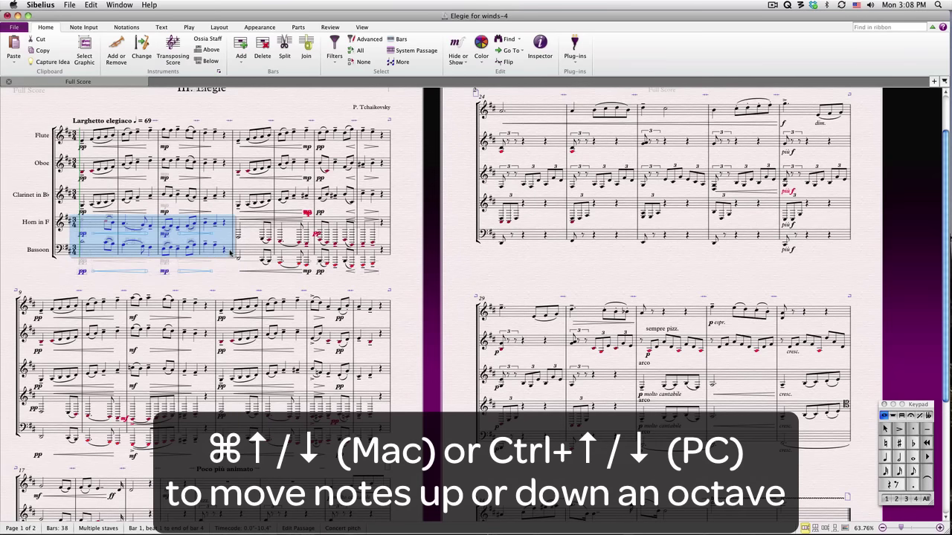
{"action": "key", "text": "super+Down"}
{"action": "key", "text": "super+Down"}
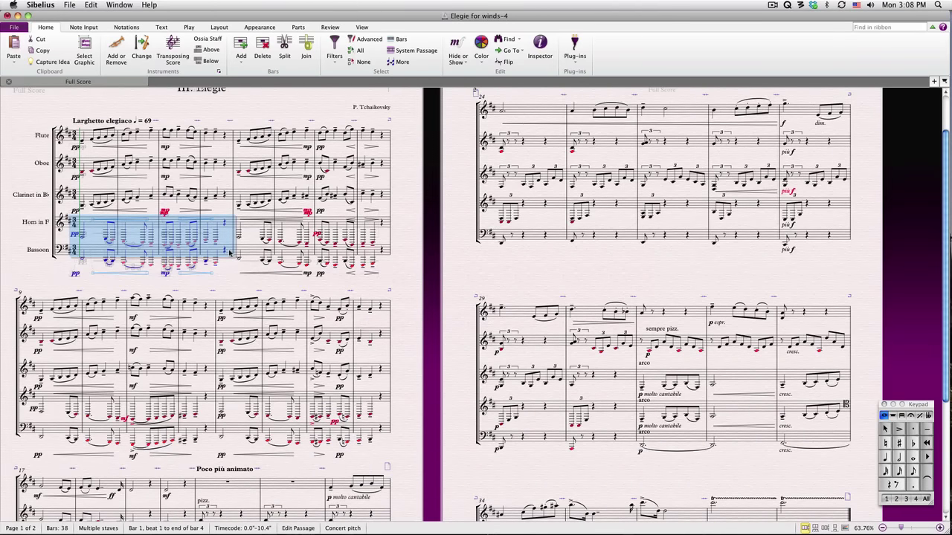
- Transpose horn bars 1–4 up a major second by interval, without double sharps or flats
{"action": "left_click", "coordinate": [84, 27]}
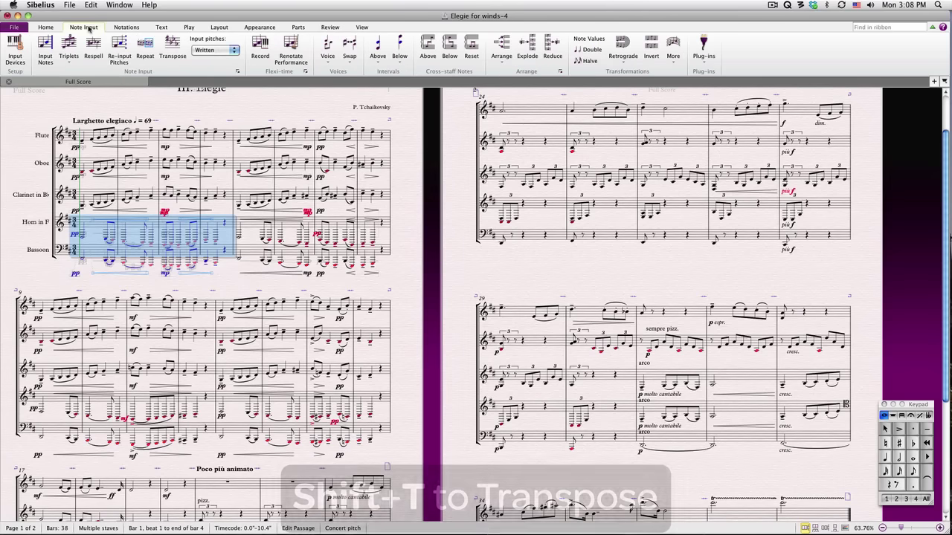
{"action": "left_click", "coordinate": [171, 53]}
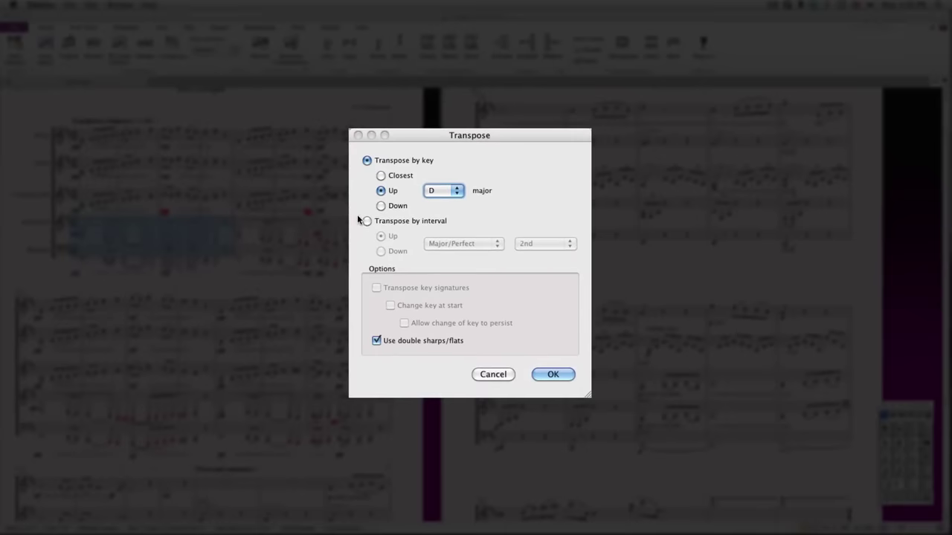
{"action": "left_click", "coordinate": [388, 230]}
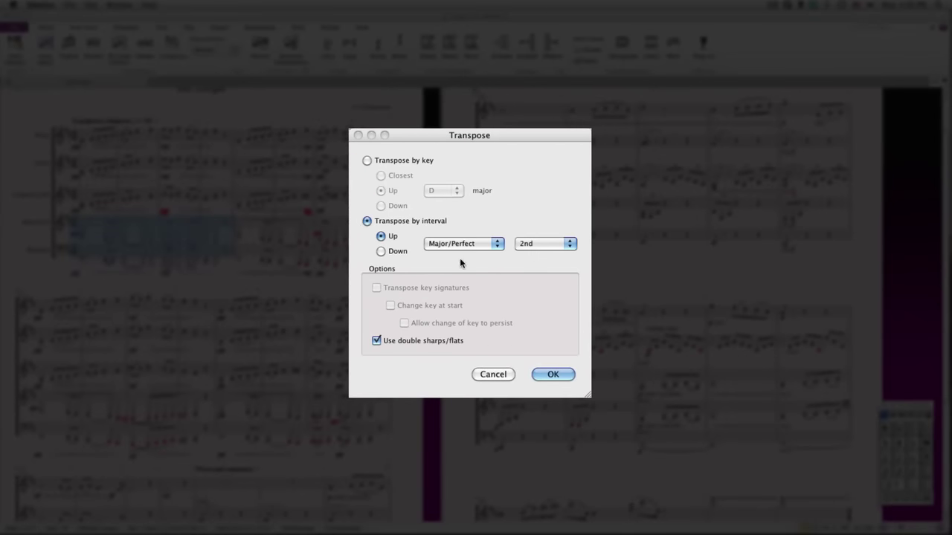
{"action": "left_click", "coordinate": [452, 341]}
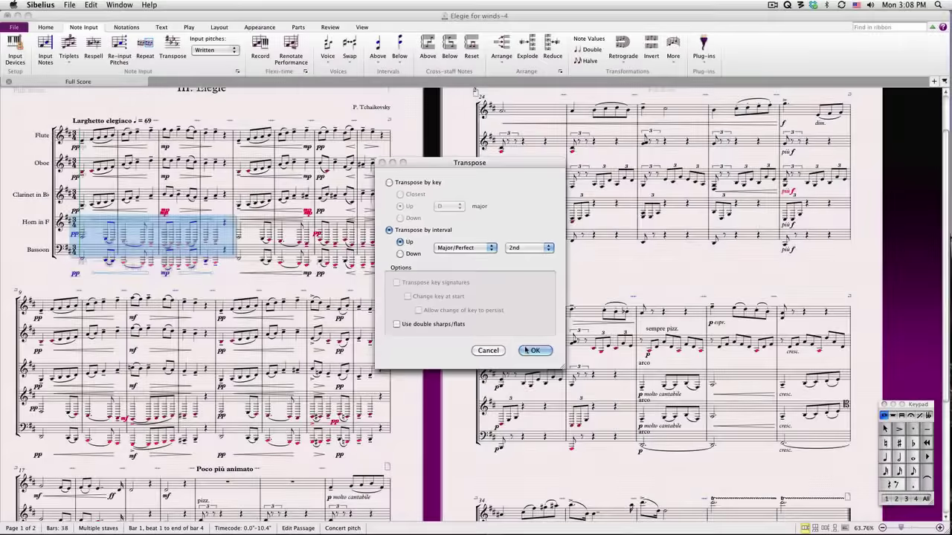
{"action": "left_click", "coordinate": [531, 351]}
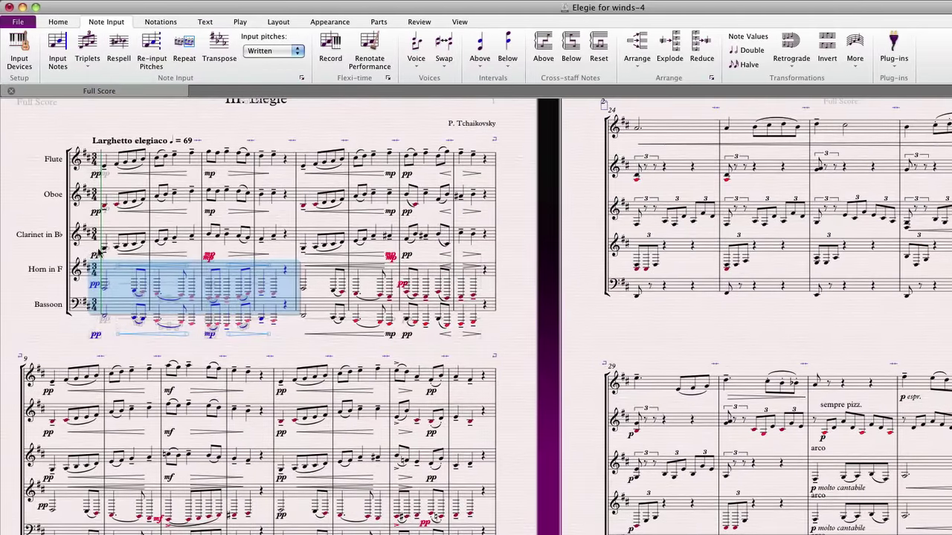
- Select every bar as a passage and transpose it up to B♭ major, changing key signatures
{"action": "left_click", "coordinate": [58, 22]}
{"action": "left_click", "coordinate": [505, 51]}
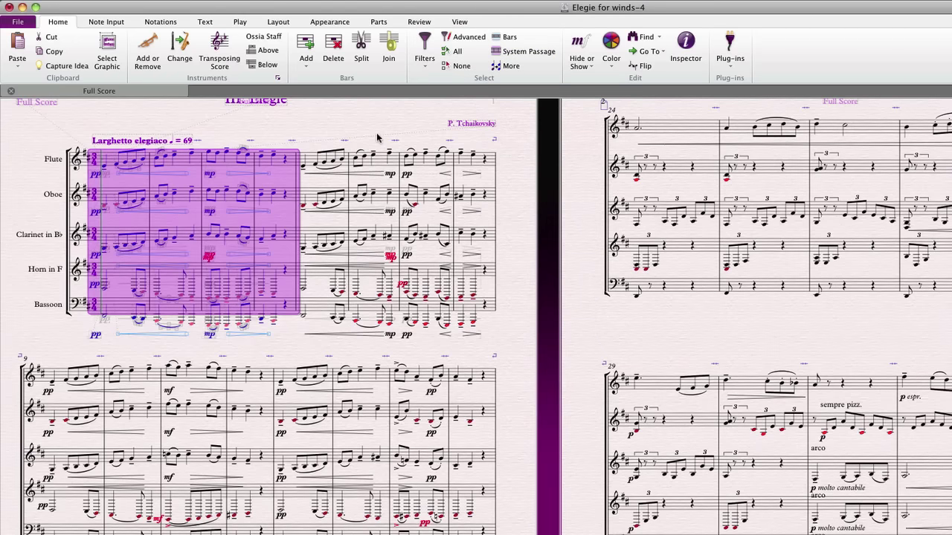
{"action": "key", "text": "super+a"}
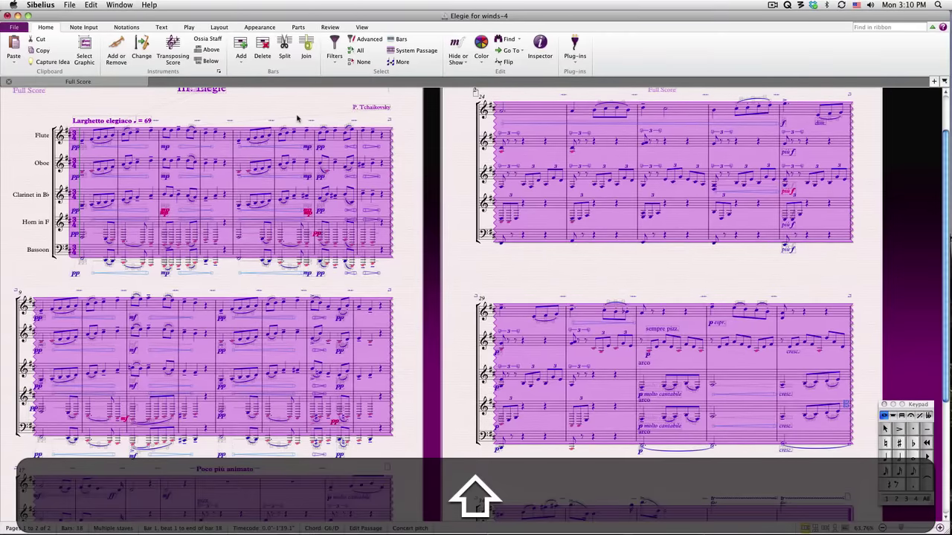
{"action": "key", "text": "shift+t"}
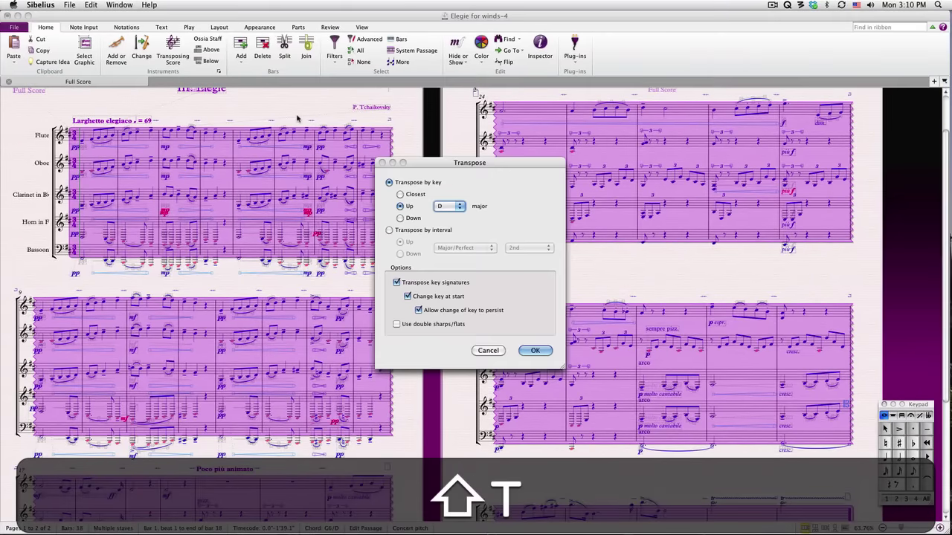
{"action": "left_click", "coordinate": [444, 208]}
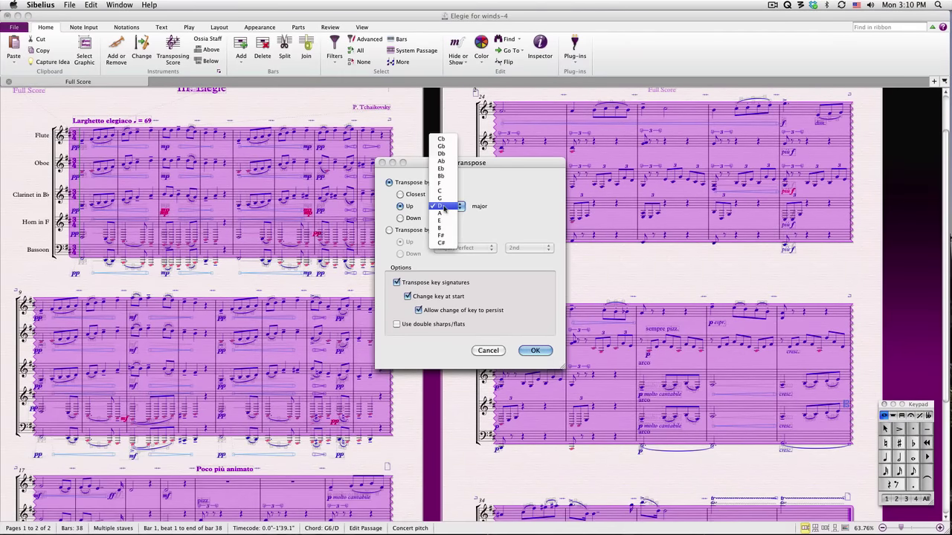
{"action": "left_click", "coordinate": [445, 180]}
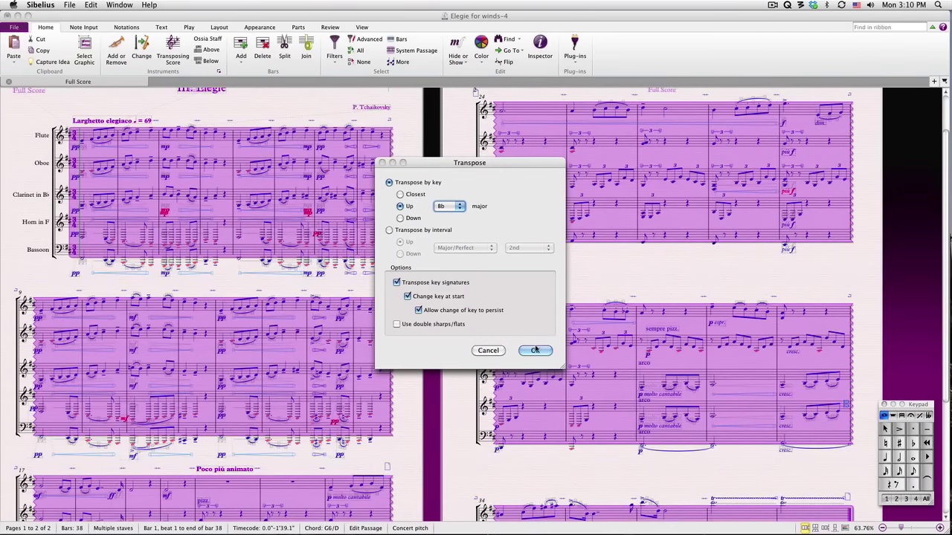
{"action": "left_click", "coordinate": [535, 350]}
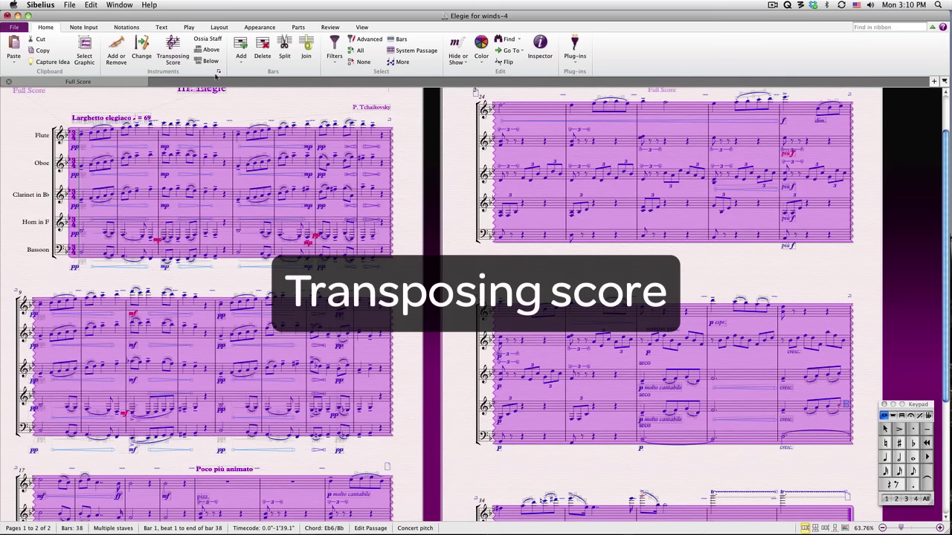
- Show the Élégie at transposing pitch, toggling to concert pitch and back to compare
{"action": "left_click", "coordinate": [179, 46]}
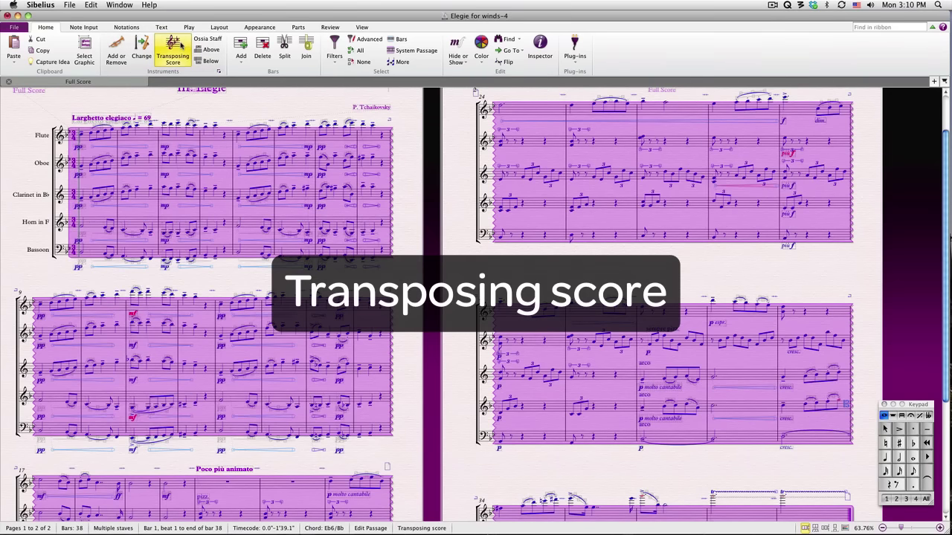
{"action": "key", "text": "Escape"}
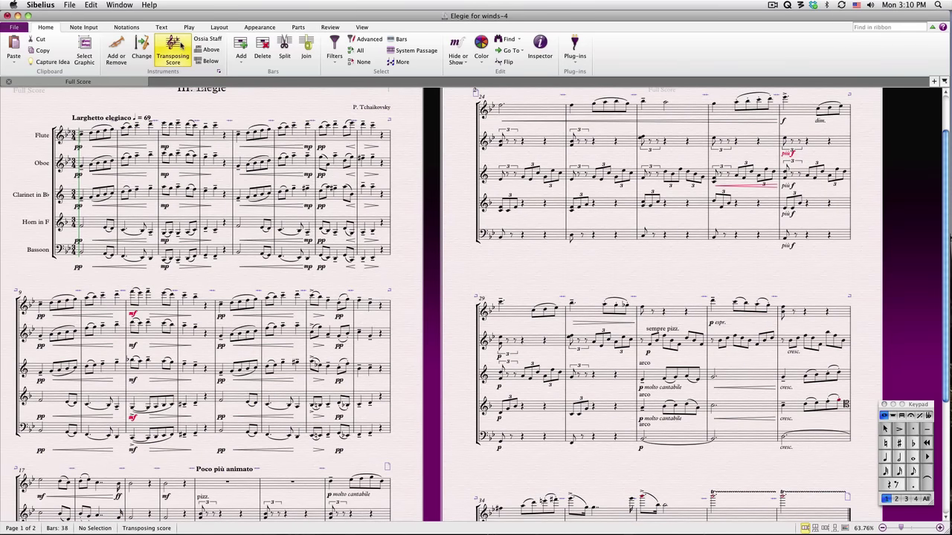
{"action": "left_click", "coordinate": [180, 46]}
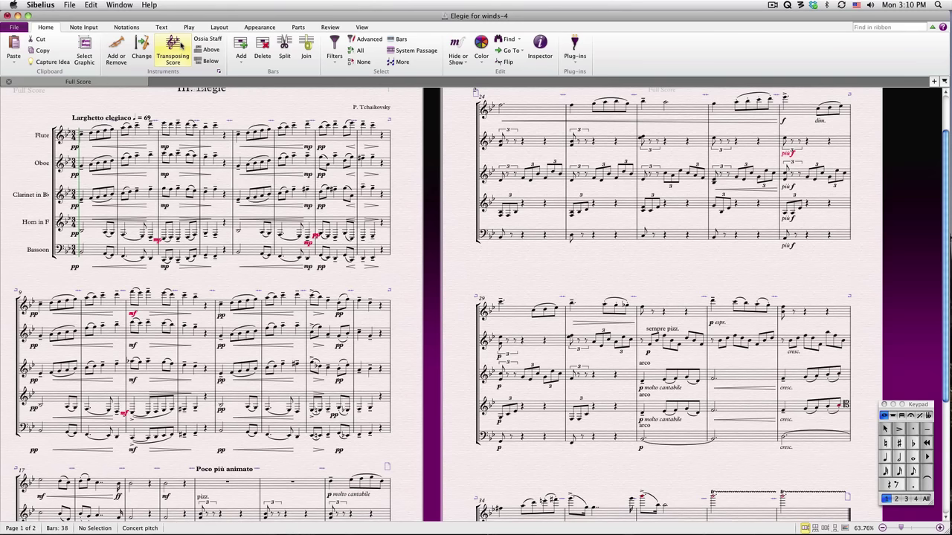
{"action": "left_click", "coordinate": [181, 46]}
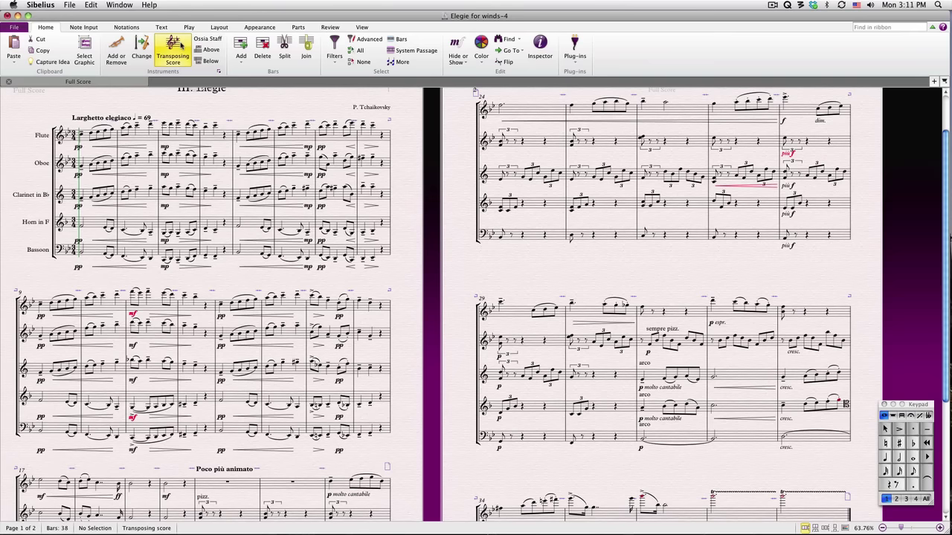
- Delete the single pizz. marking above bar 21
{"action": "scroll", "coordinate": [319, 242], "scroll_direction": "down", "scroll_amount": 4}
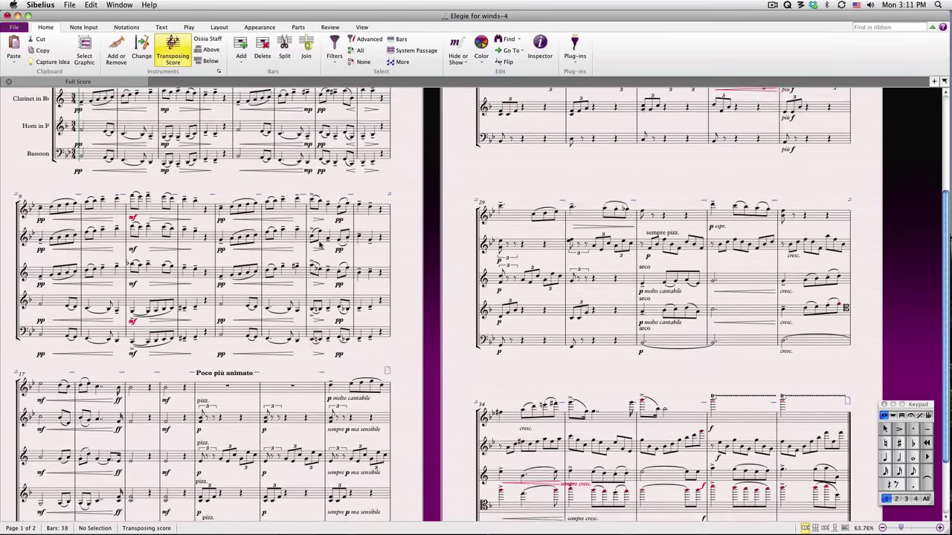
{"action": "scroll", "coordinate": [319, 242], "scroll_direction": "down", "scroll_amount": 1}
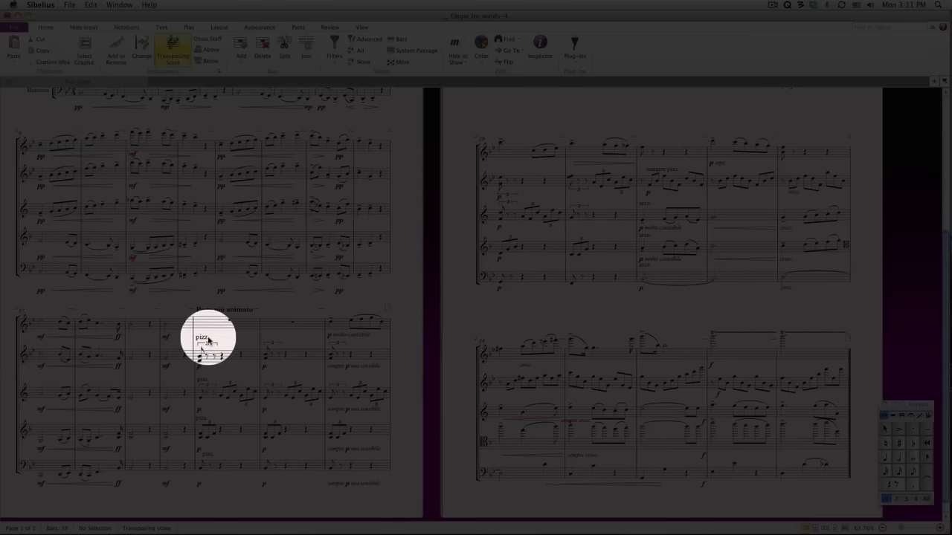
{"action": "left_click", "coordinate": [202, 338]}
{"action": "key", "text": "BackSpace"}
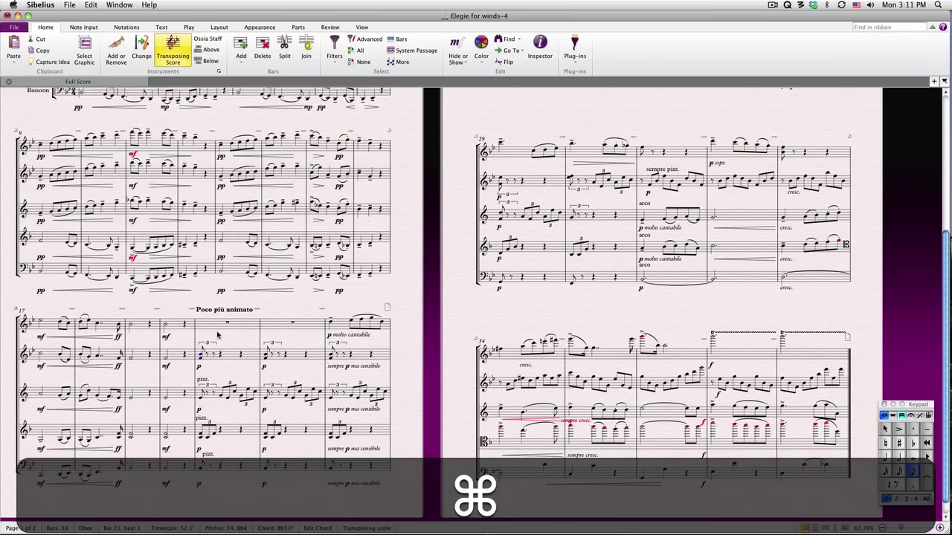
- Filter the whole score to Technique Text and delete all pizz., arco and sempre pizz. markings
{"action": "key", "text": "super+a"}
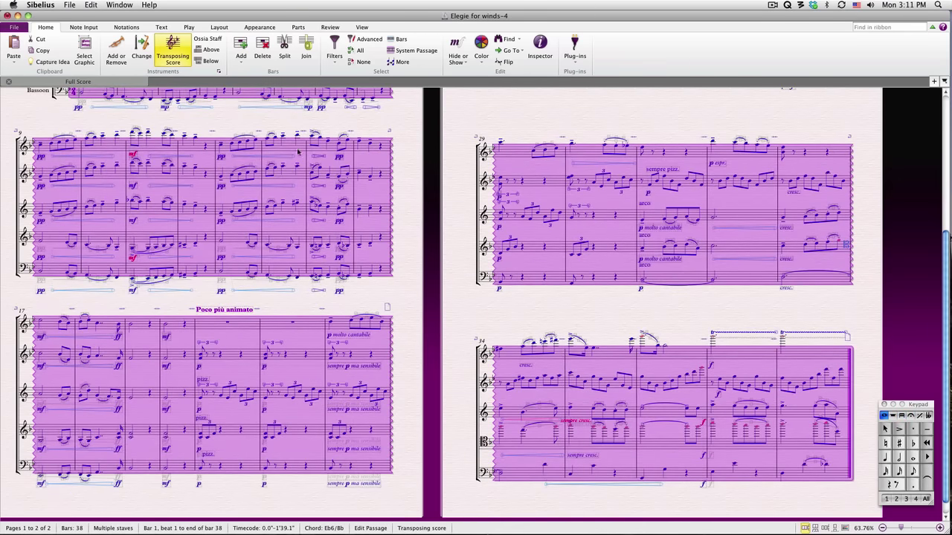
{"action": "left_click", "coordinate": [334, 52]}
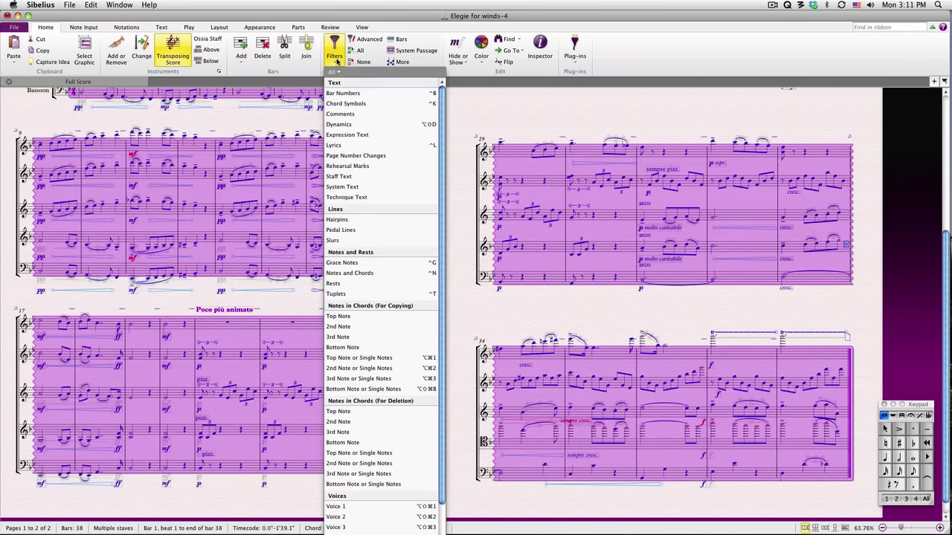
{"action": "left_click", "coordinate": [348, 197]}
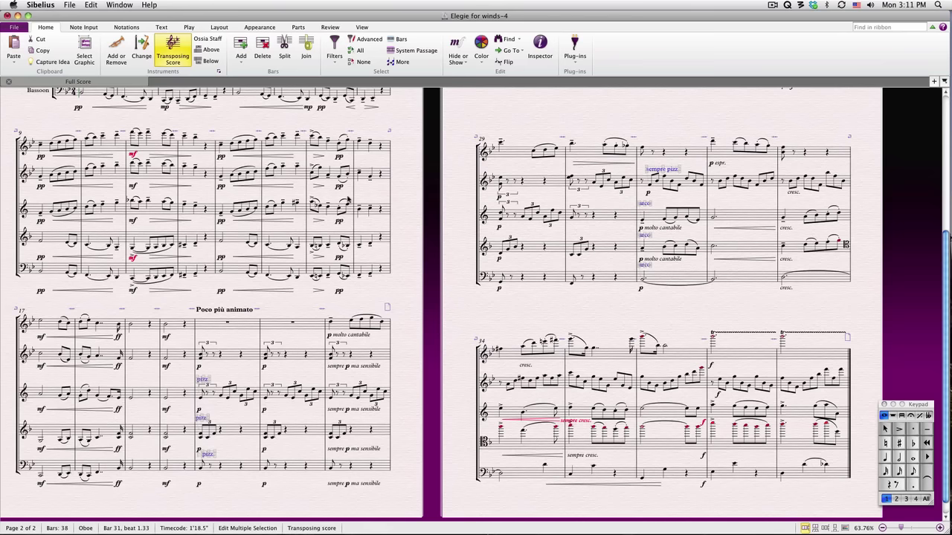
{"action": "key", "text": "BackSpace"}
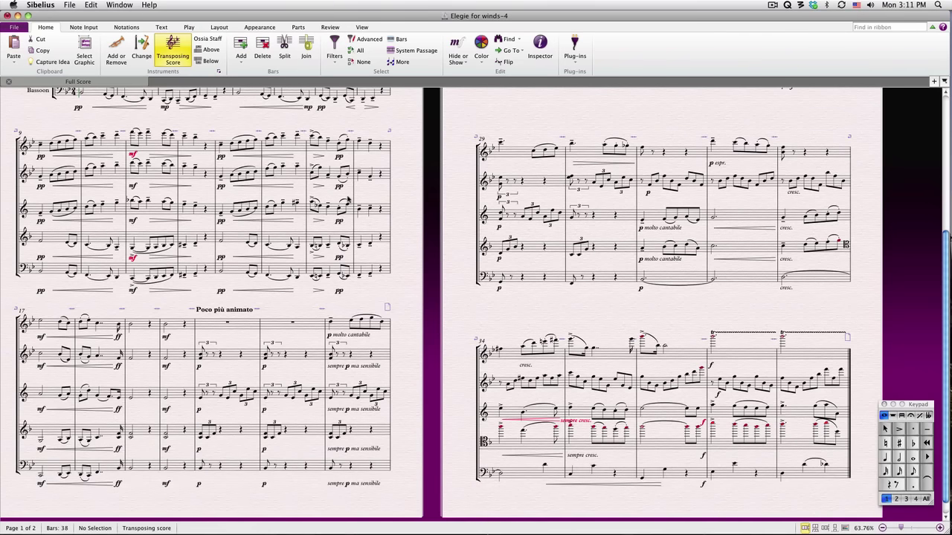
- Filter the whole score to bottom notes of chords and delete them, leaving single-note wind lines
{"action": "left_click", "coordinate": [202, 361]}
{"action": "key", "text": "BackSpace"}
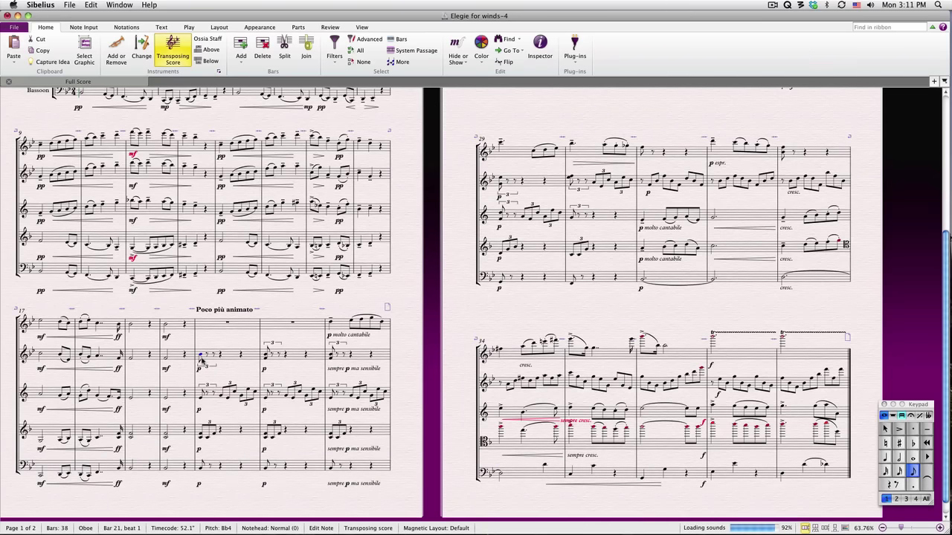
{"action": "key", "text": "super"}
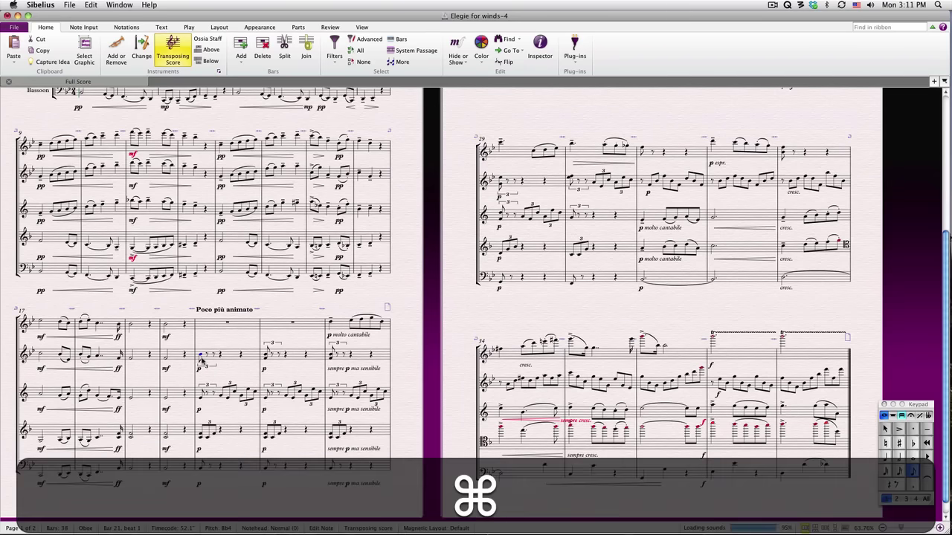
{"action": "key", "text": "super+a"}
{"action": "left_click", "coordinate": [334, 52]}
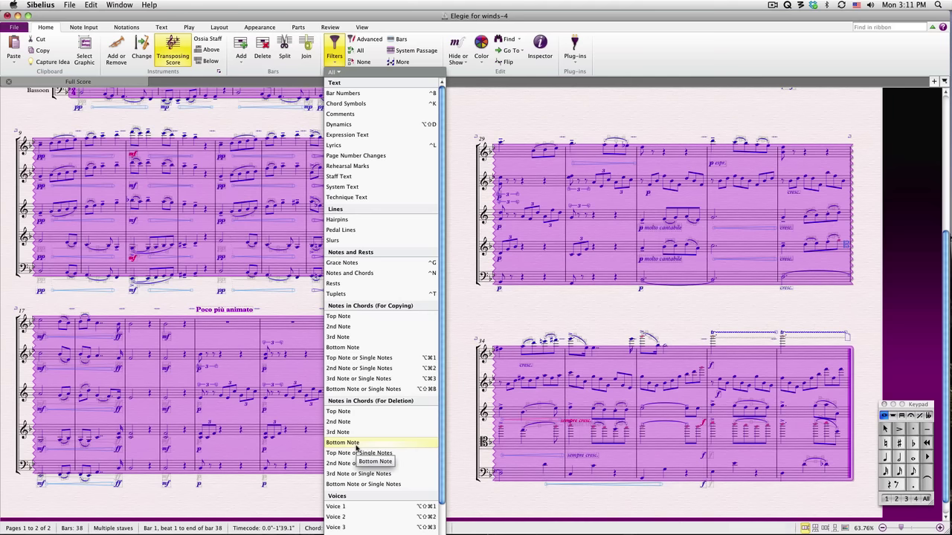
{"action": "left_click", "coordinate": [356, 445]}
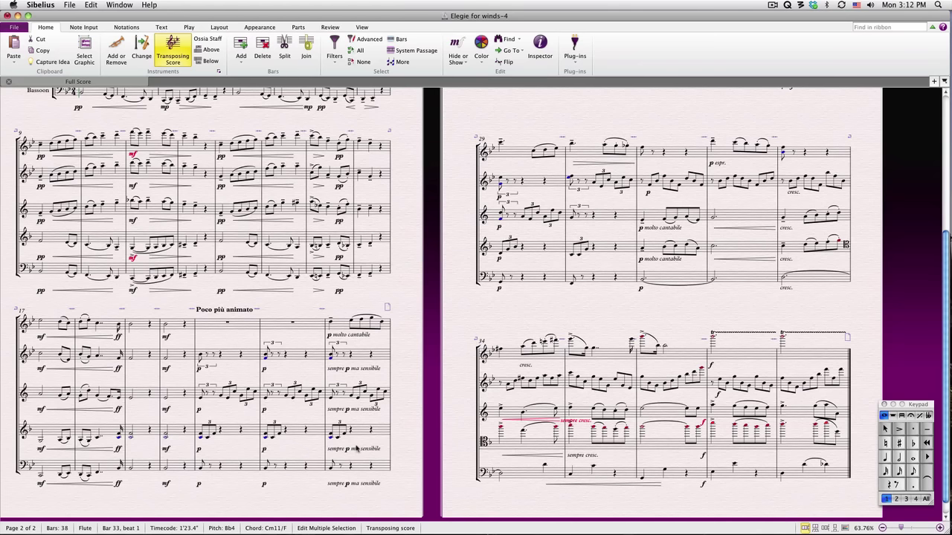
{"action": "key", "text": "BackSpace"}
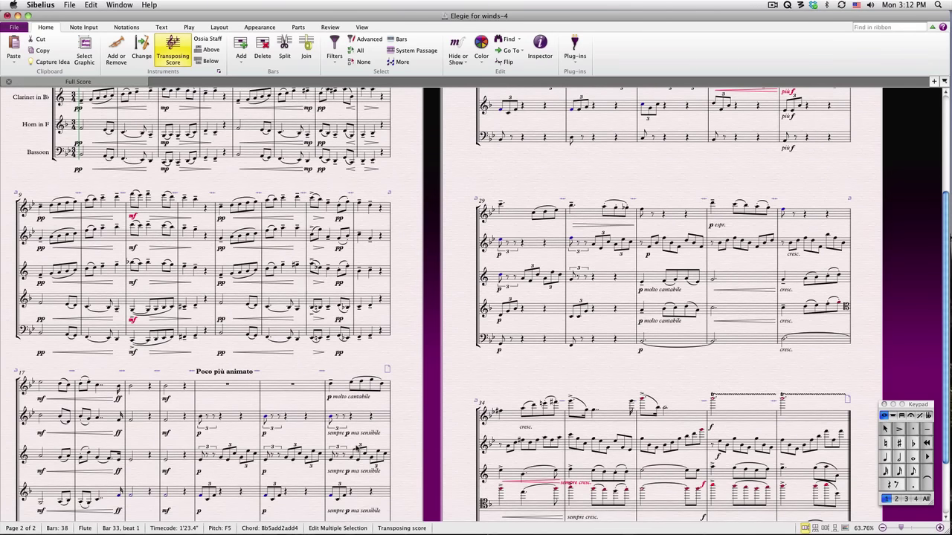
- Delete the horn's clef change at the end of bar 33
{"action": "scroll", "coordinate": [358, 447], "scroll_direction": "right", "scroll_amount": 8}
{"action": "scroll", "coordinate": [357, 448], "scroll_direction": "down", "scroll_amount": 3}
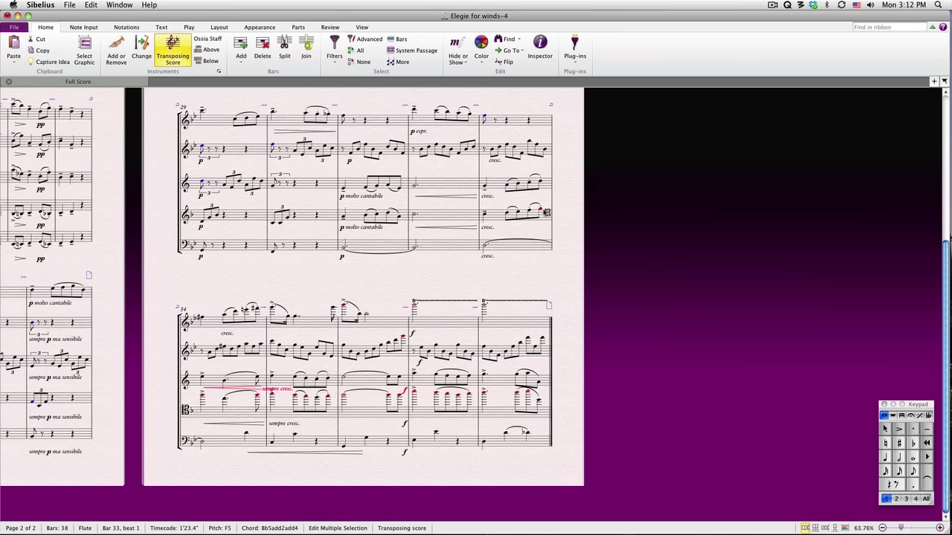
{"action": "left_click", "coordinate": [547, 213]}
{"action": "key", "text": "BackSpace"}
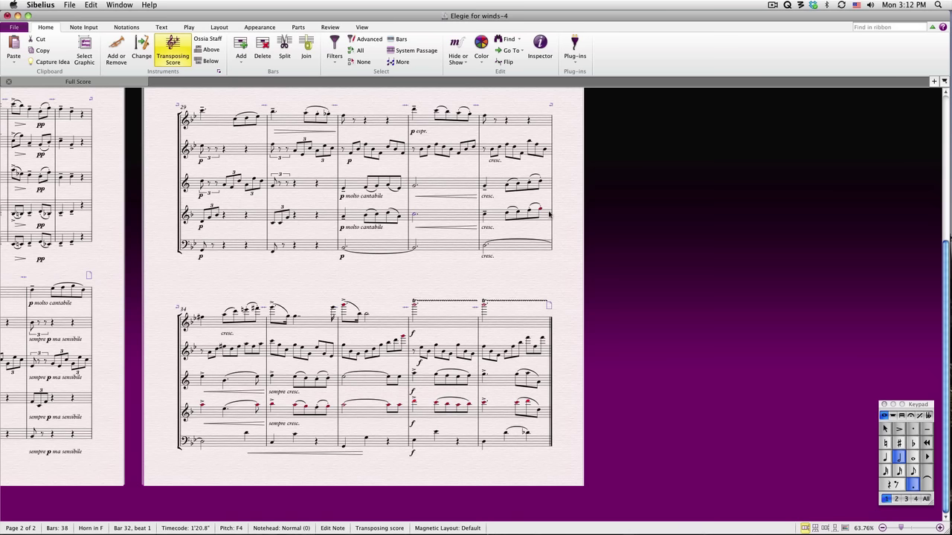
- Drop horn and bassoon bars 33–38 an octave, then raise the bassoon's bar 36 downbeat to G2
{"action": "left_click", "coordinate": [496, 216]}
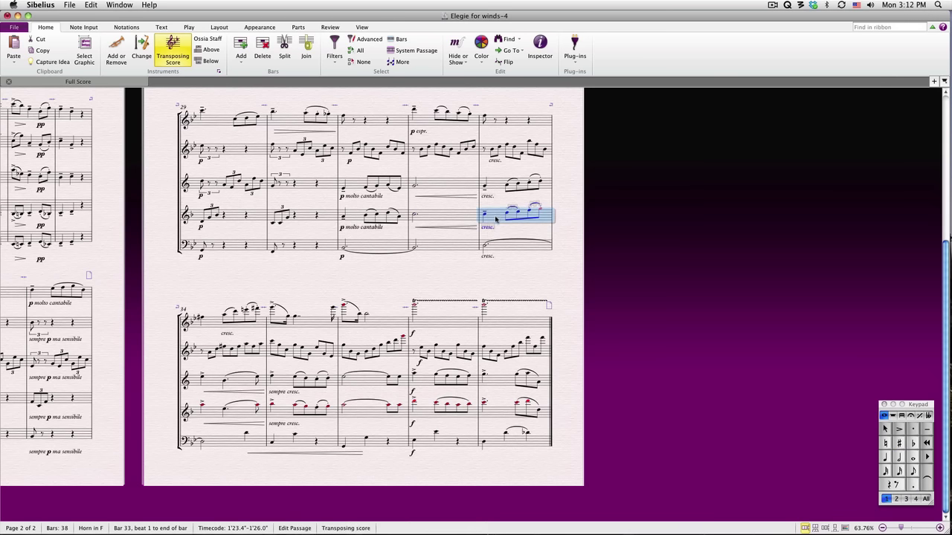
{"action": "left_click", "coordinate": [493, 442], "text": "shift"}
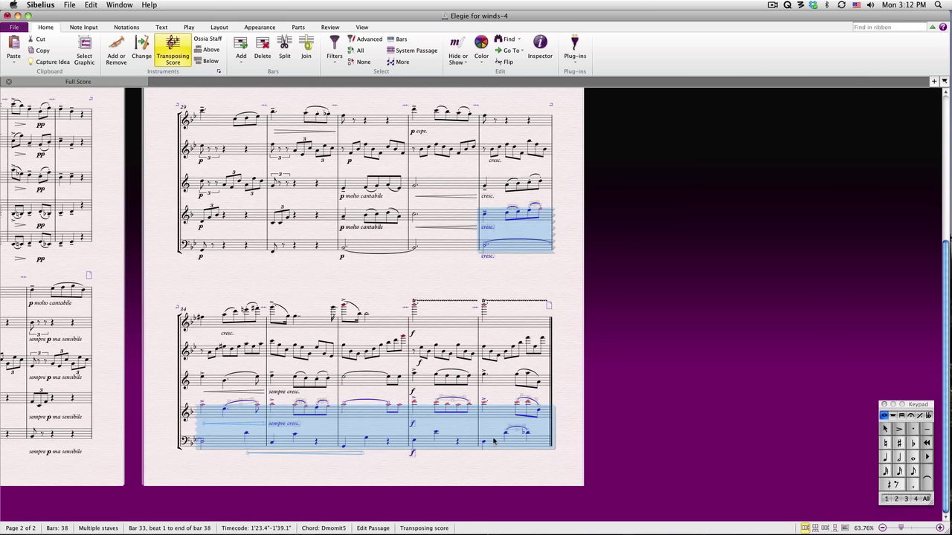
{"action": "key", "text": "super"}
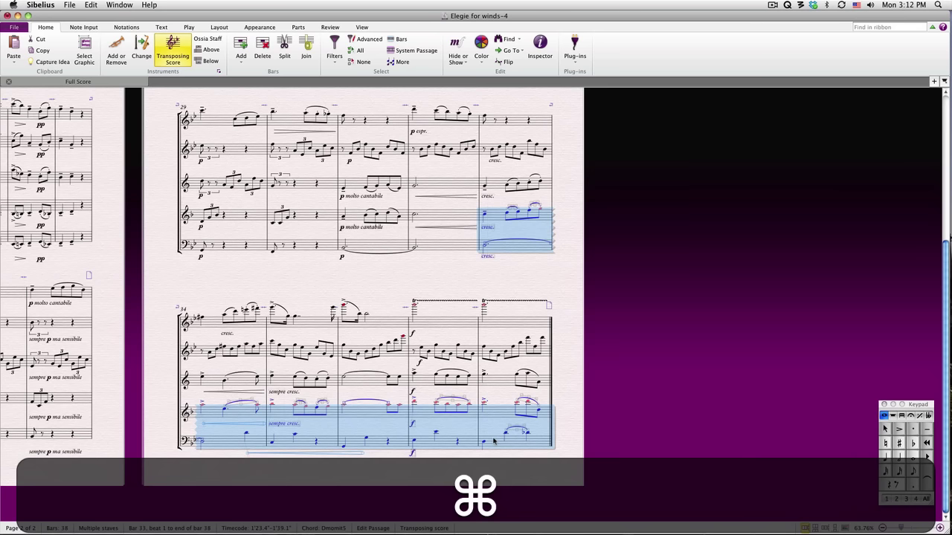
{"action": "key", "text": "super+Down"}
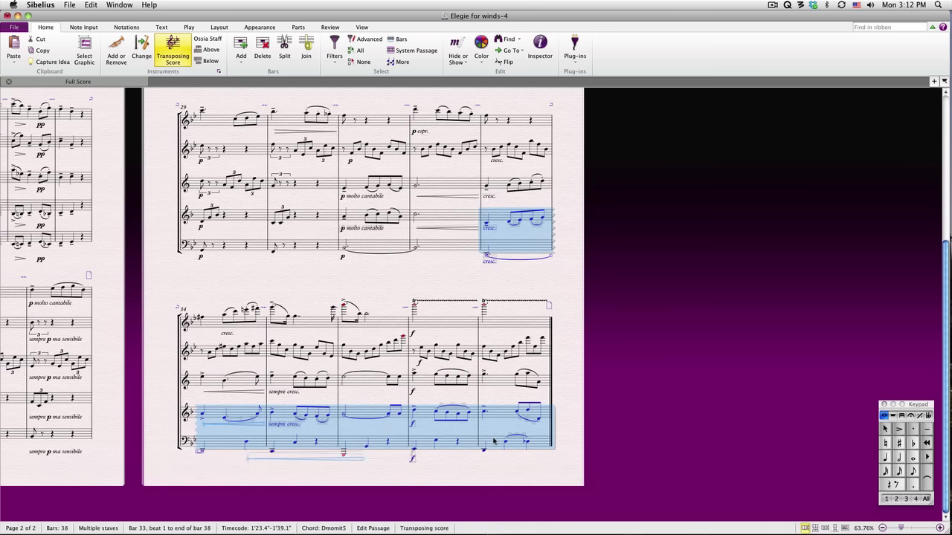
{"action": "left_click", "coordinate": [344, 455]}
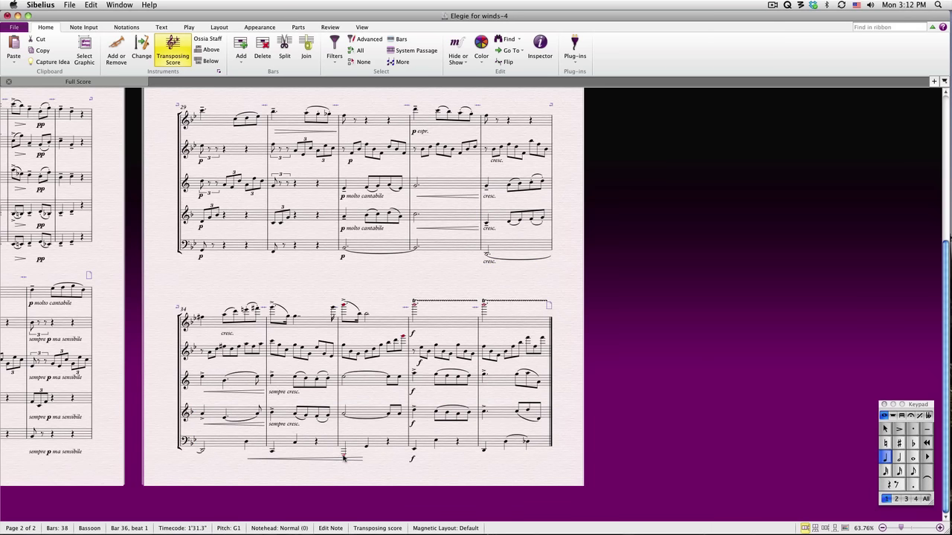
{"action": "key", "text": "ctrl+Up"}
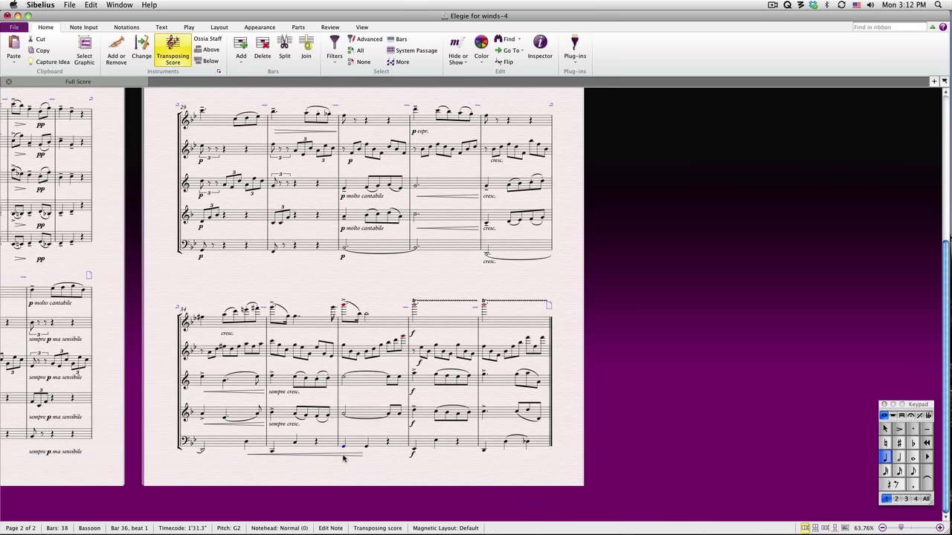
- Select the whole score and apply Layout's Optimize staff spacing across both pages
{"action": "scroll", "coordinate": [278, 327], "scroll_direction": "down", "scroll_amount": 2}
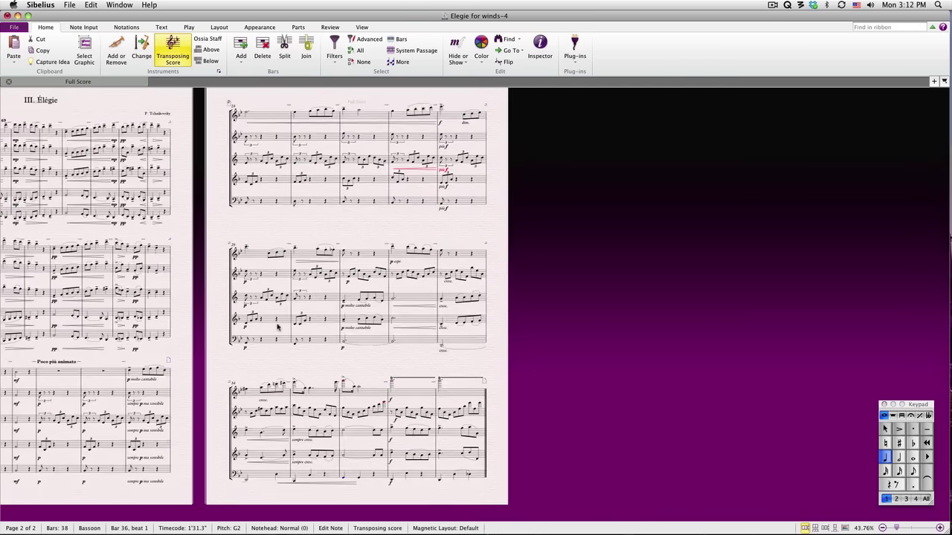
{"action": "left_click_drag", "start_coordinate": [250, 366], "coordinate": [366, 365]}
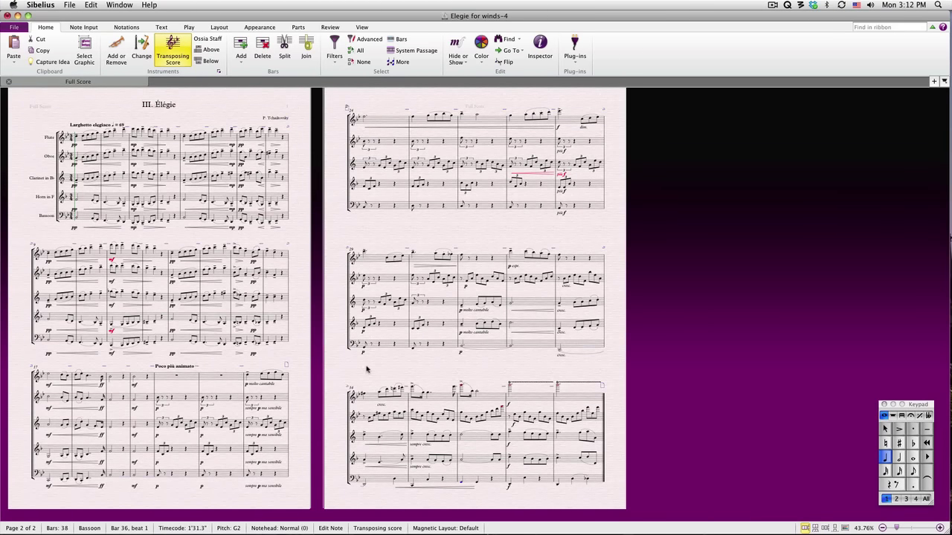
{"action": "key", "text": "super+a"}
{"action": "left_click", "coordinate": [219, 27]}
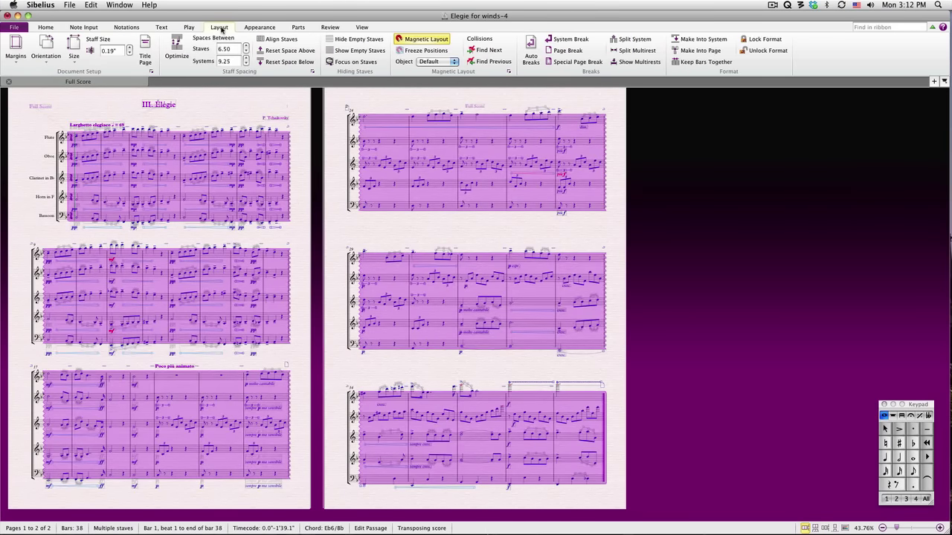
{"action": "left_click", "coordinate": [184, 50]}
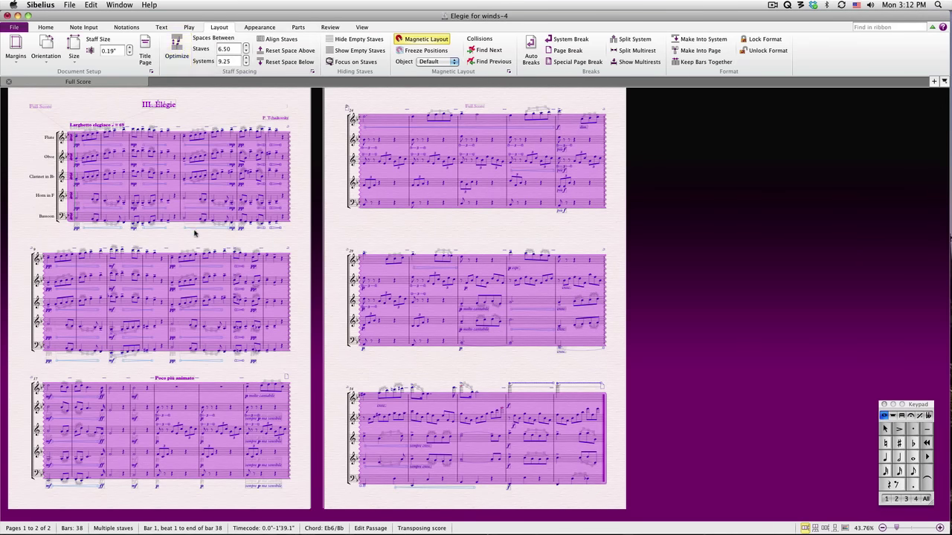
- Play from the start, fast-forward into the second system and stop, then play and stop again
{"action": "key", "text": "Escape"}
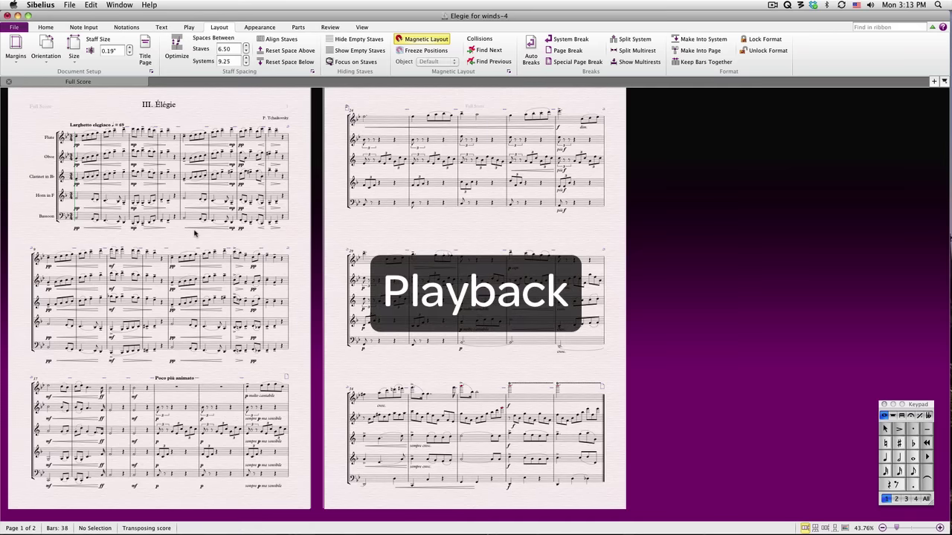
{"action": "left_click", "coordinate": [189, 27]}
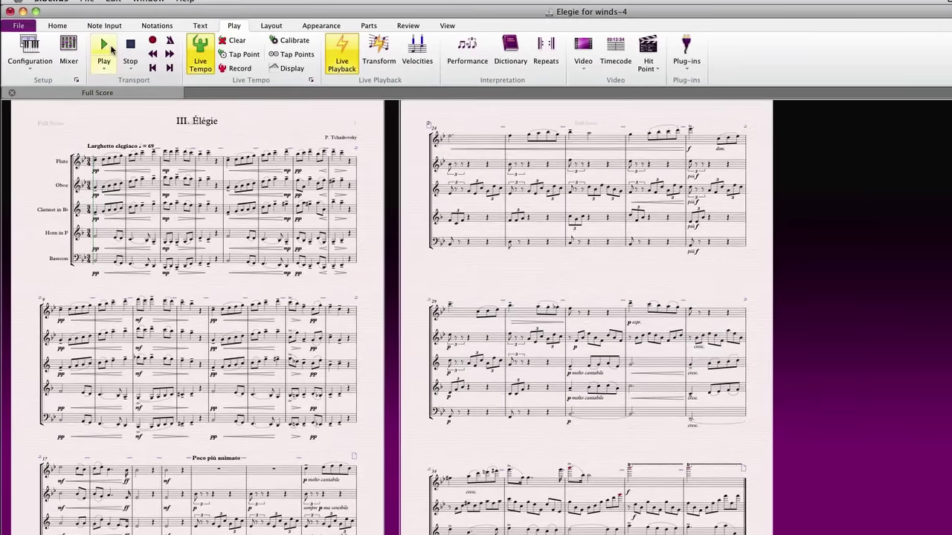
{"action": "left_click", "coordinate": [89, 44]}
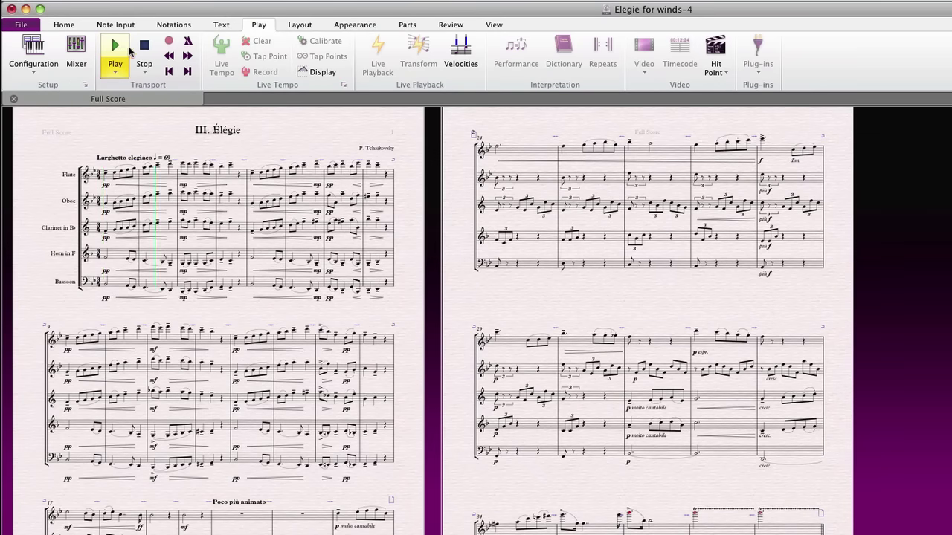
{"action": "left_click", "coordinate": [187, 57]}
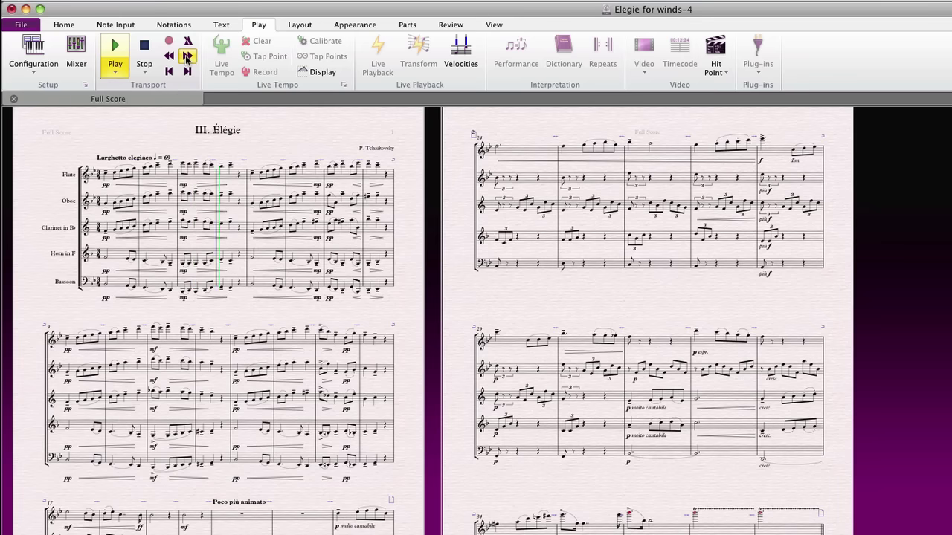
{"action": "left_click_drag", "start_coordinate": [187, 58], "coordinate": [173, 59]}
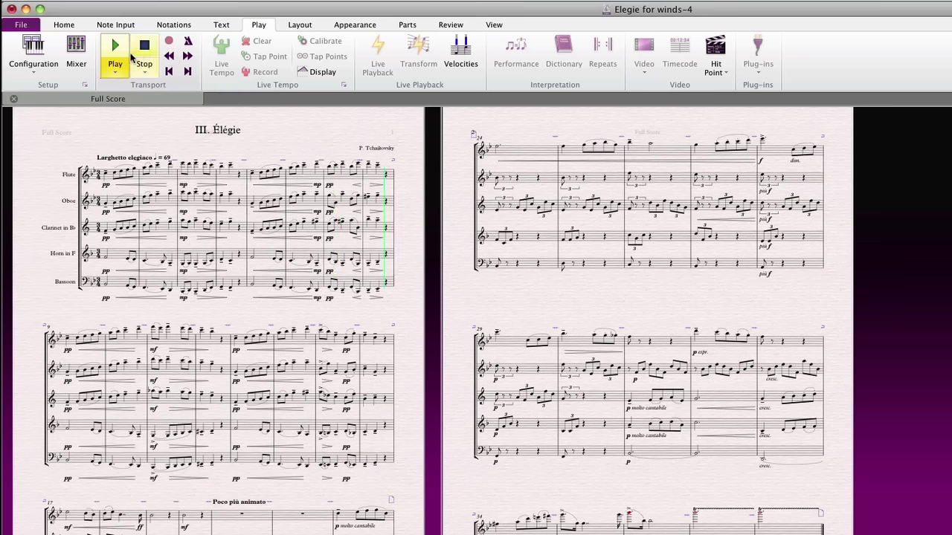
{"action": "left_click", "coordinate": [135, 52]}
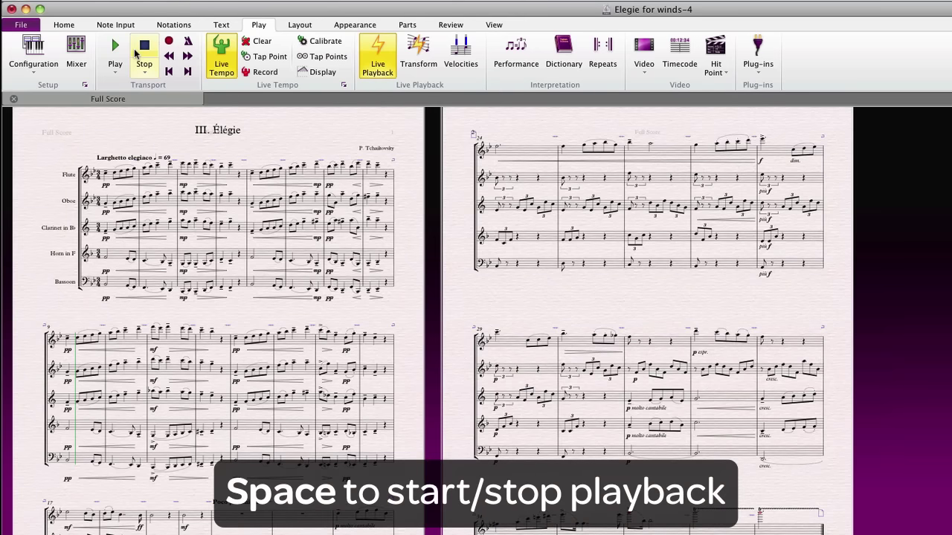
{"action": "key", "text": "space"}
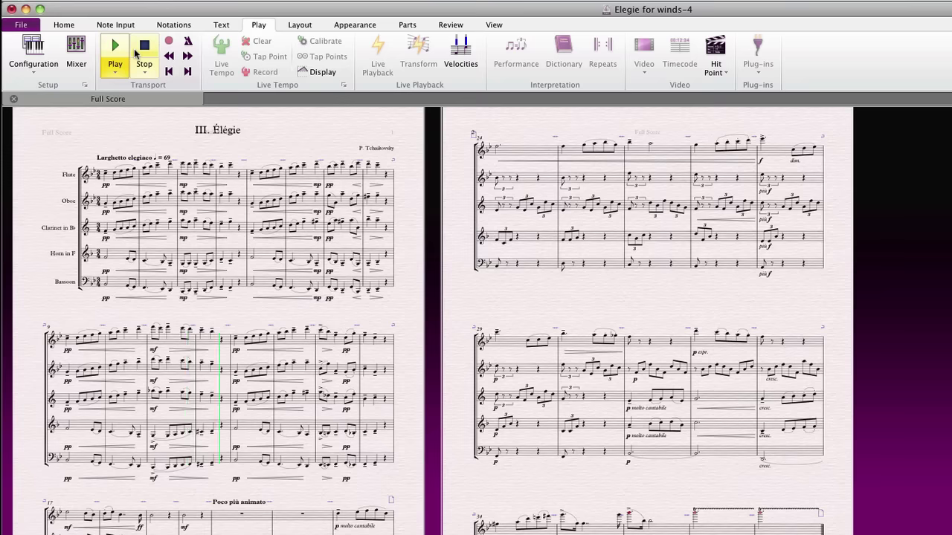
{"action": "left_click", "coordinate": [136, 52]}
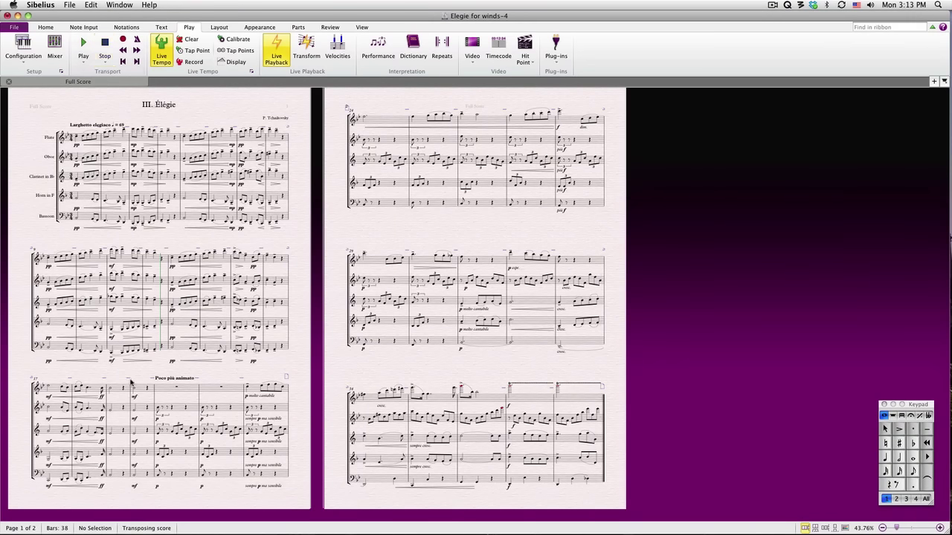
- Play back from the oboe note in bar 21, then stop
{"action": "left_click", "coordinate": [158, 410]}
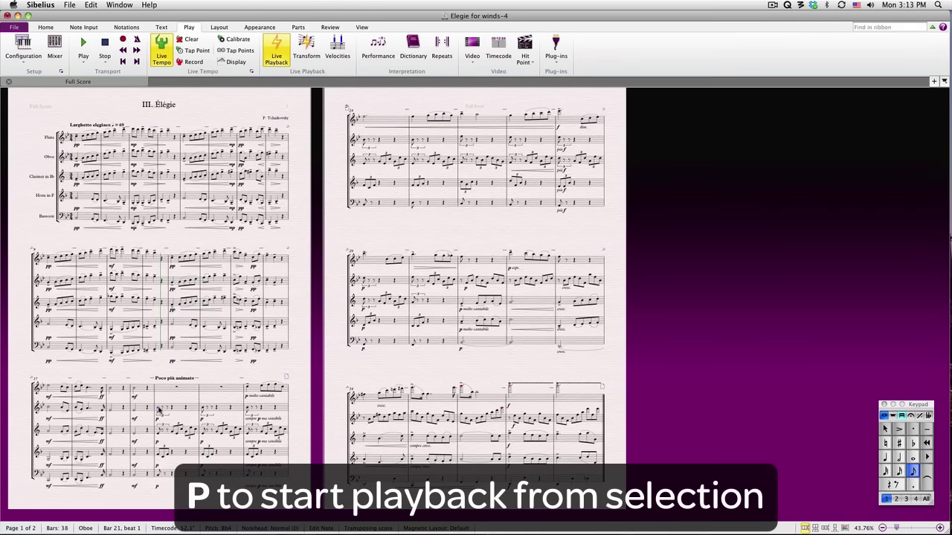
{"action": "key", "text": "p"}
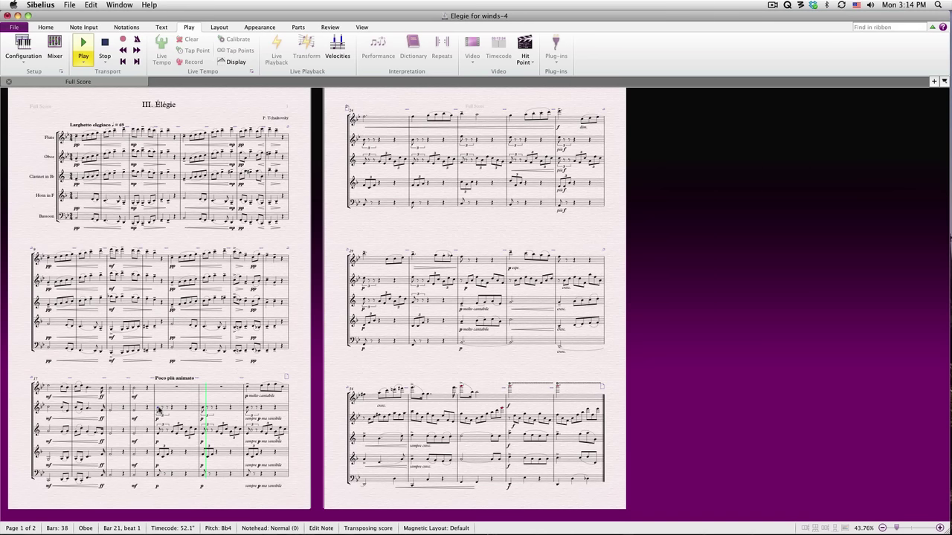
{"action": "key", "text": "space"}
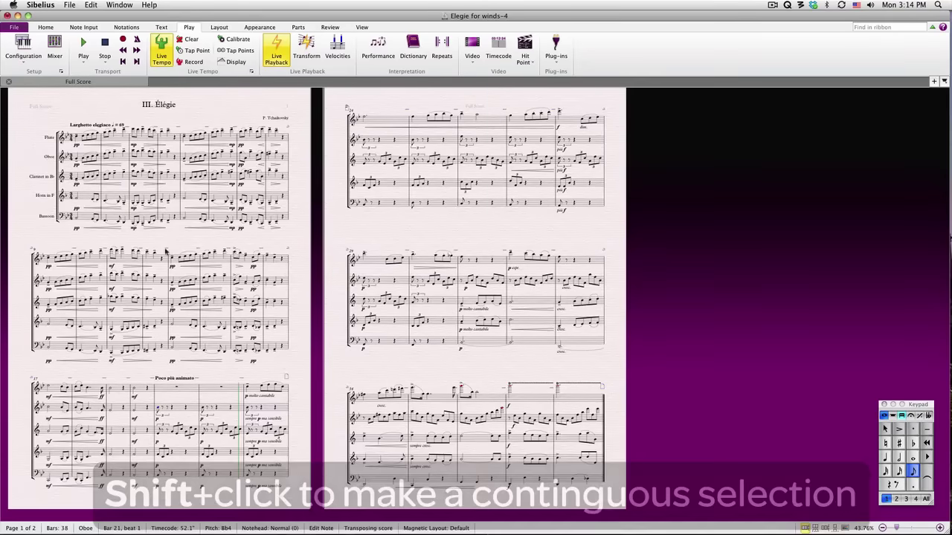
- Play bar 3 with only flute, clarinet and bassoon selected, then stop and deselect
{"action": "left_click", "coordinate": [153, 138]}
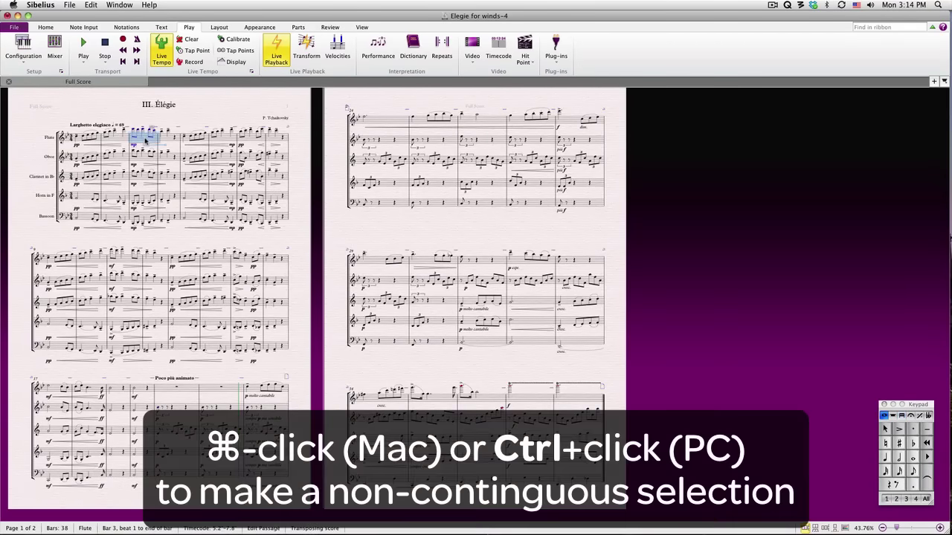
{"action": "left_click", "coordinate": [145, 177], "text": "super"}
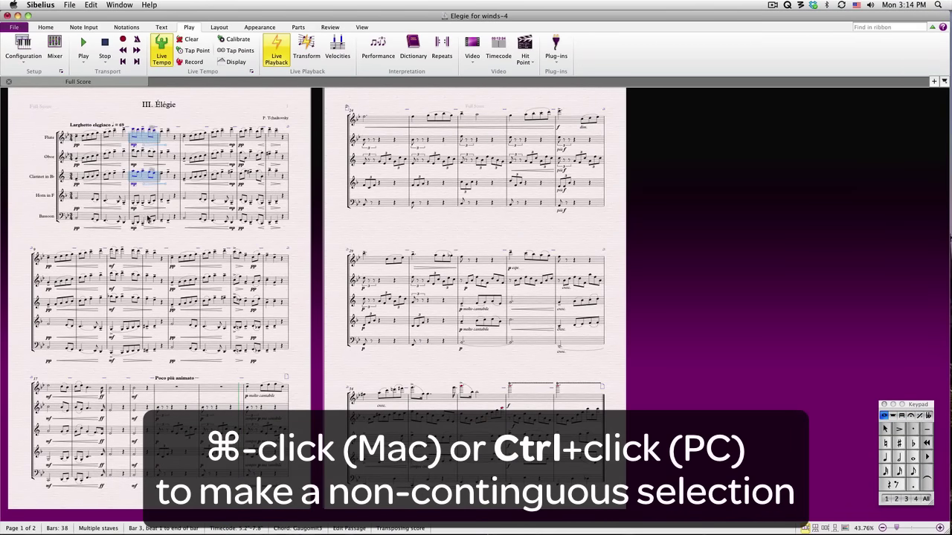
{"action": "left_click", "coordinate": [148, 218], "text": "super"}
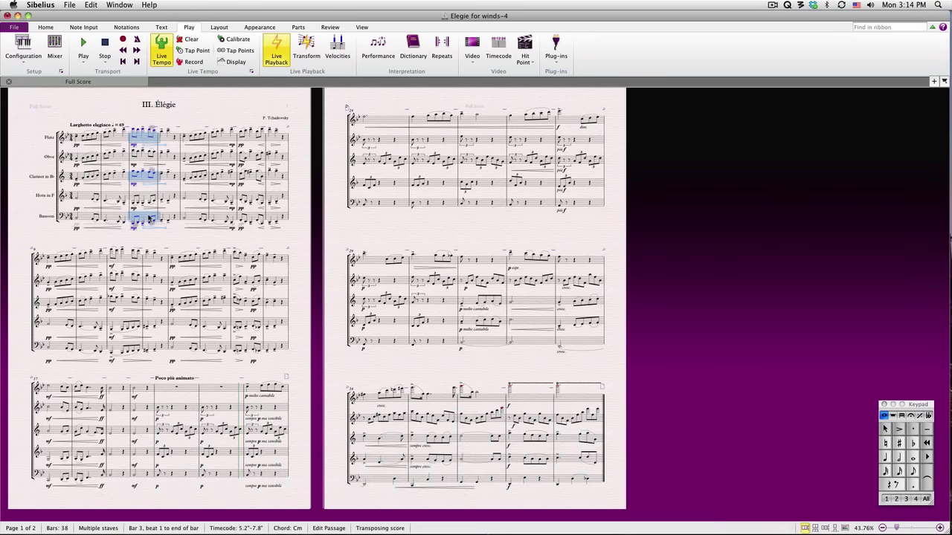
{"action": "key", "text": "p"}
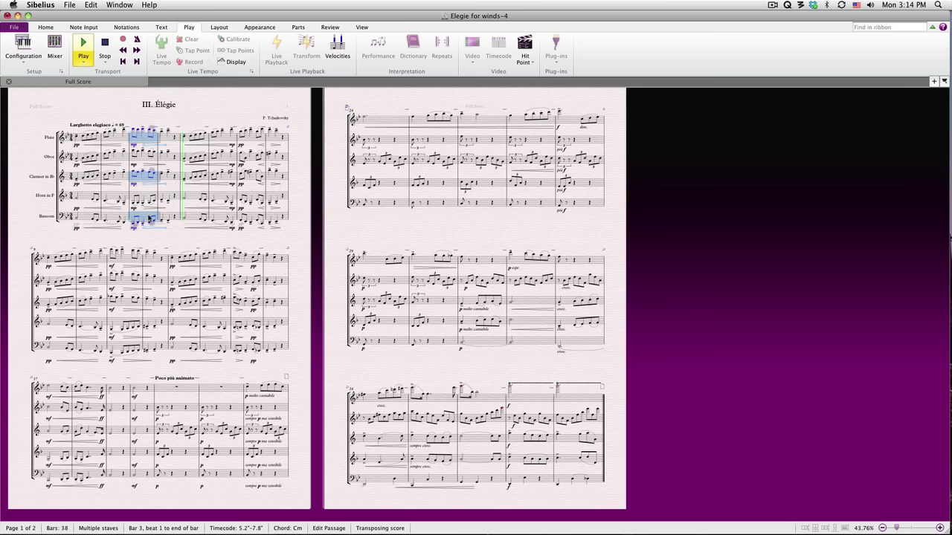
{"action": "key", "text": "Escape"}
{"action": "key", "text": "Escape"}
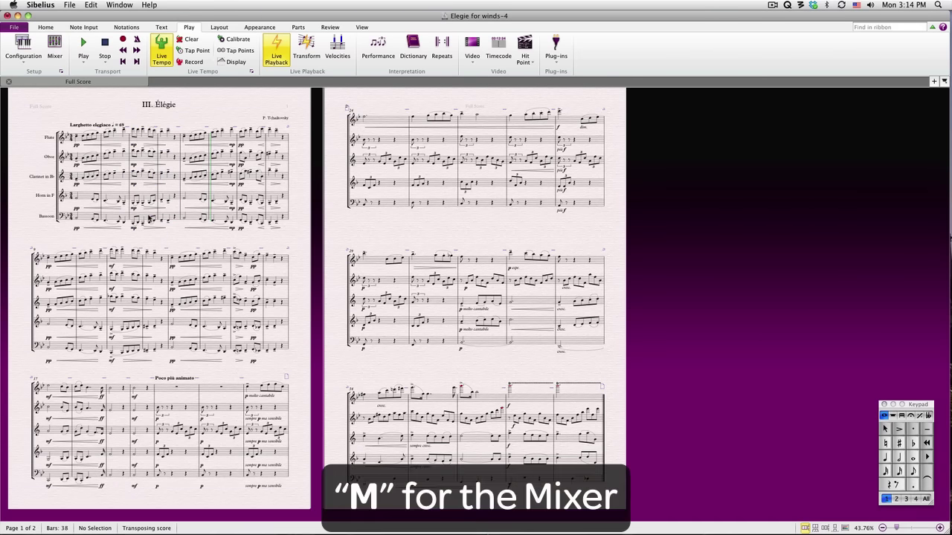
- Open the Mixer with M and expand it to full strips showing pan, mute and reverb sends
{"action": "key", "text": "m"}
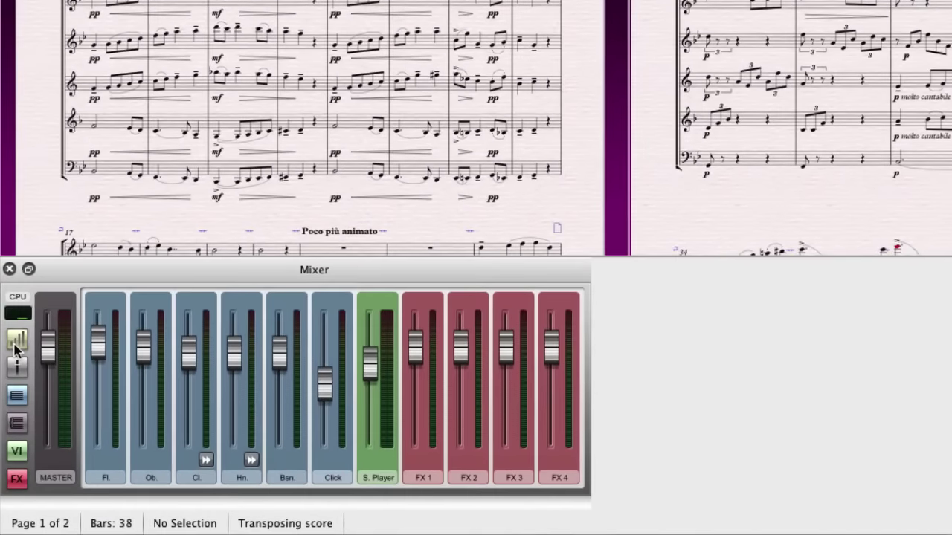
{"action": "left_click", "coordinate": [16, 343]}
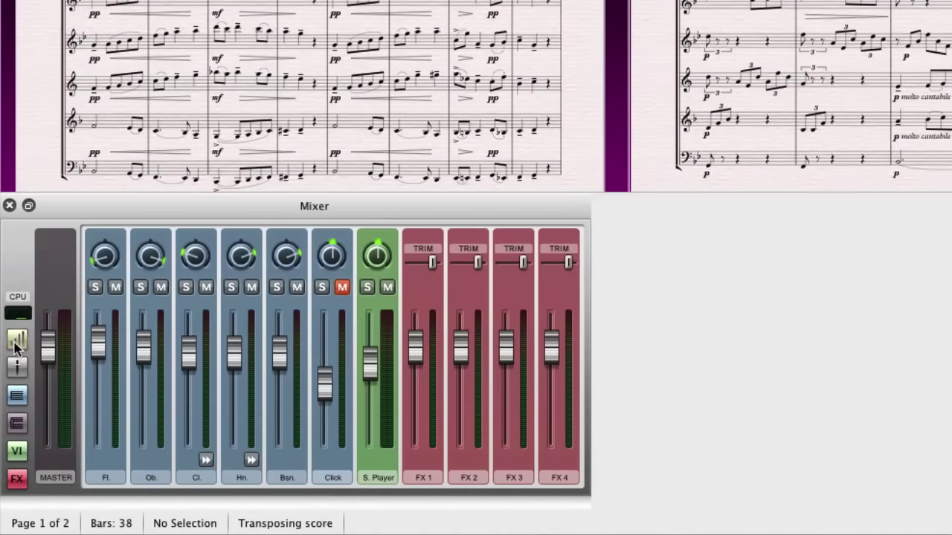
{"action": "left_click", "coordinate": [17, 340]}
{"action": "left_click", "coordinate": [18, 339]}
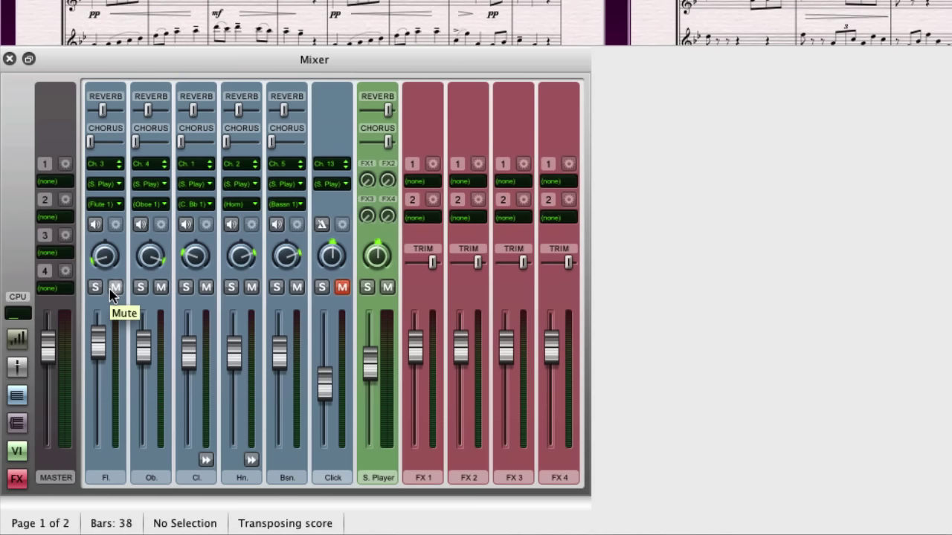
- Pan the Flute to -28, set its reverb send to 62%, and leave the Click channel muted
{"action": "left_click_drag", "start_coordinate": [103, 261], "coordinate": [102, 251]}
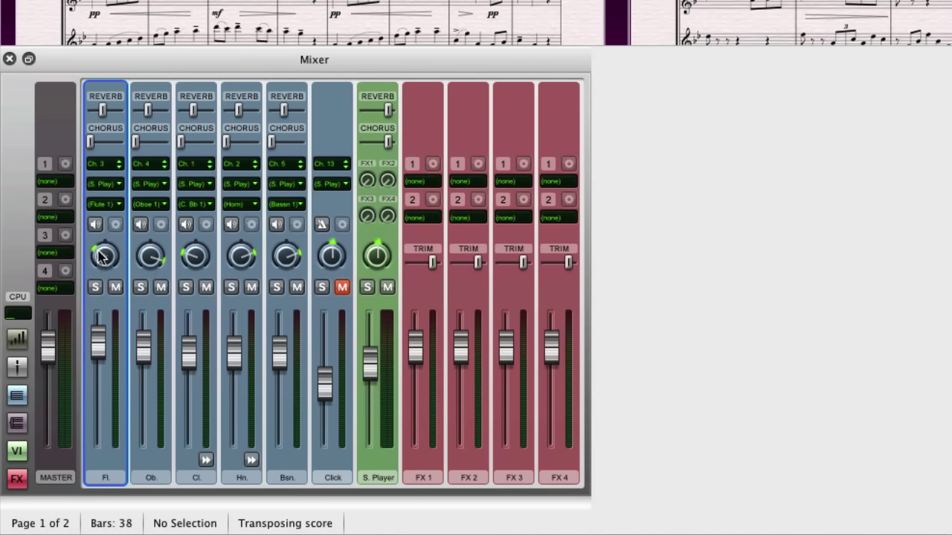
{"action": "left_click_drag", "start_coordinate": [102, 110], "coordinate": [103, 110]}
{"action": "left_click", "coordinate": [342, 288]}
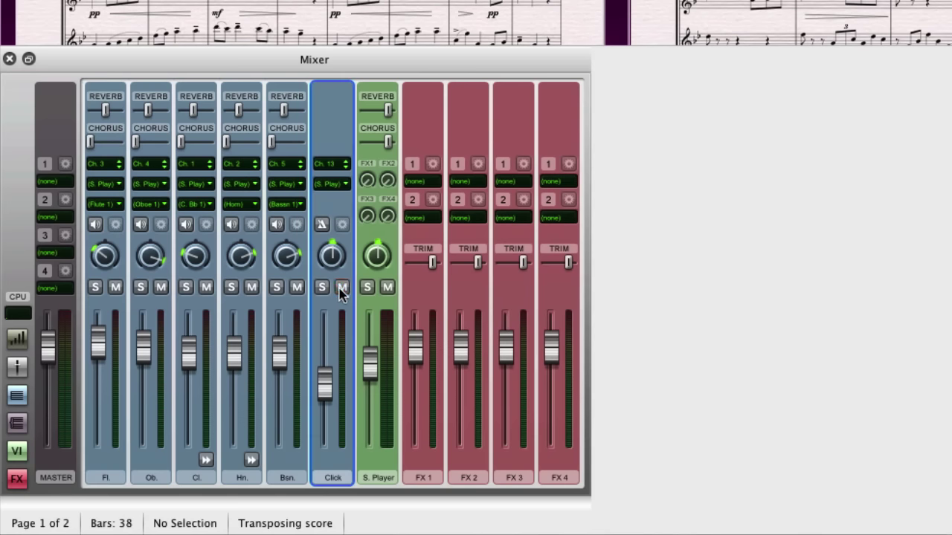
{"action": "left_click", "coordinate": [340, 288]}
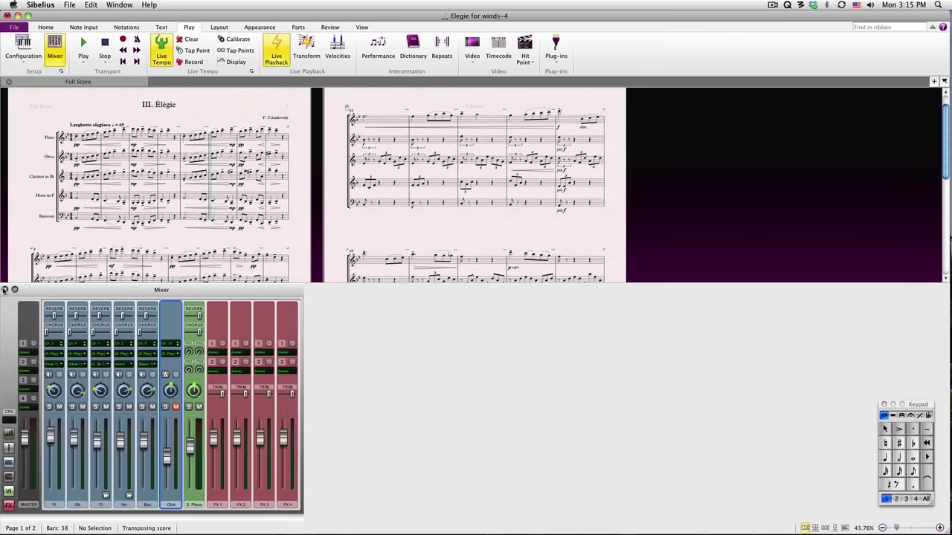
- Close the Mixer and show the Transport panel positioned over the score
{"action": "left_click", "coordinate": [5, 289]}
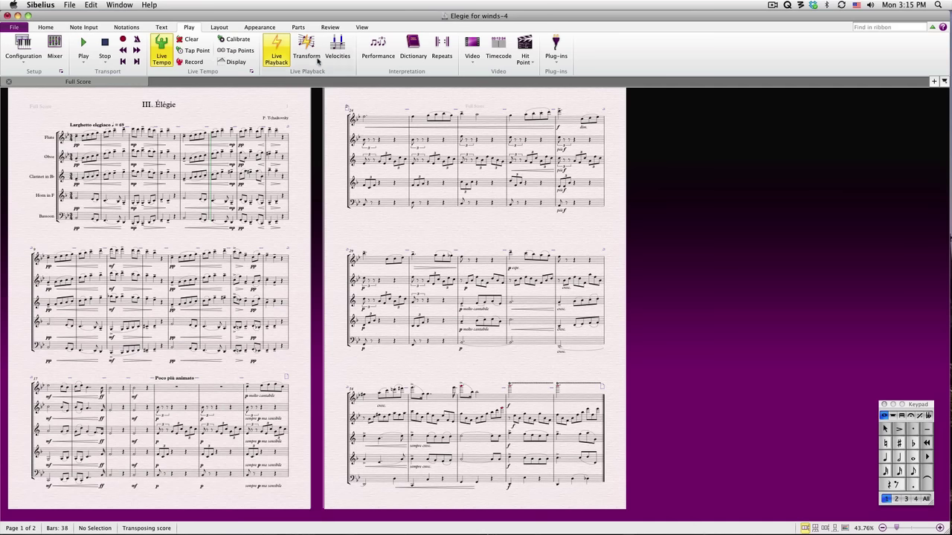
{"action": "left_click", "coordinate": [362, 28]}
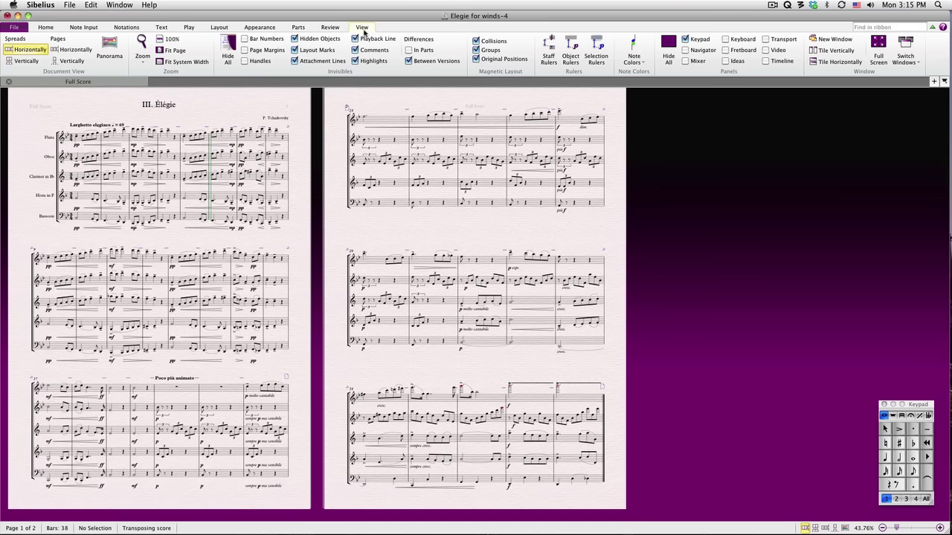
{"action": "left_click", "coordinate": [768, 40]}
{"action": "left_click_drag", "start_coordinate": [829, 94], "coordinate": [380, 94]}
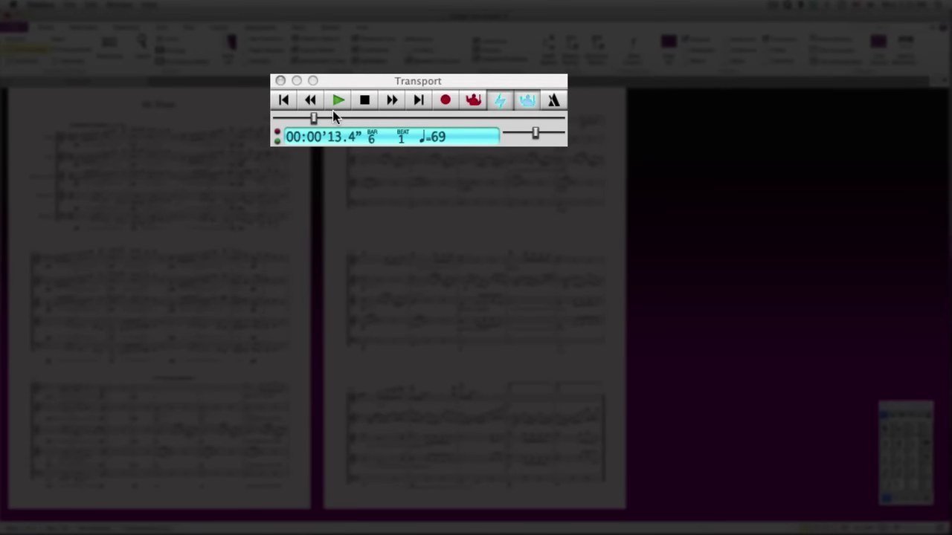
- Scrub the position, play the piece at ♩=88 and ♩=121, then settle back at ♩=69
{"action": "left_click_drag", "start_coordinate": [314, 116], "coordinate": [354, 116]}
{"action": "left_click_drag", "start_coordinate": [539, 134], "coordinate": [547, 135]}
{"action": "key", "text": "space"}
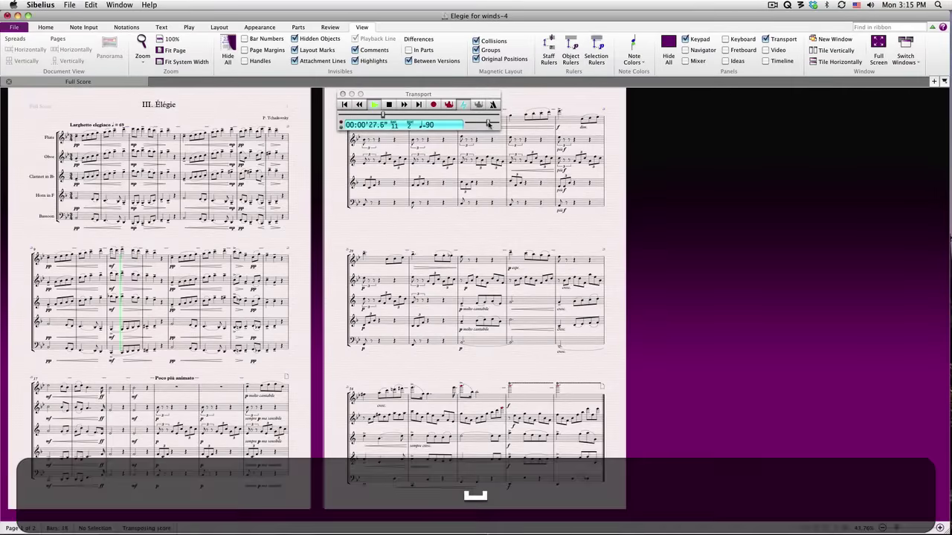
{"action": "left_click_drag", "start_coordinate": [489, 124], "coordinate": [498, 124]}
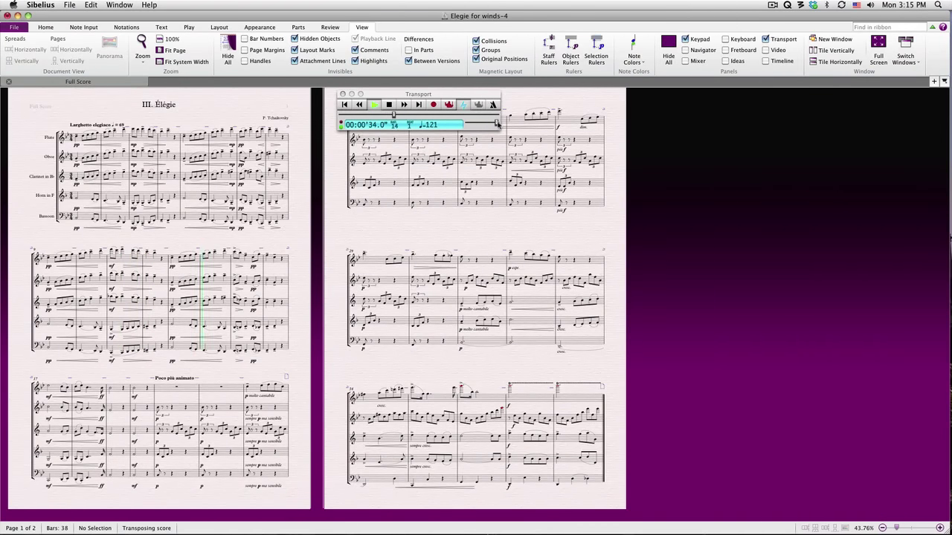
{"action": "left_click_drag", "start_coordinate": [497, 123], "coordinate": [484, 124]}
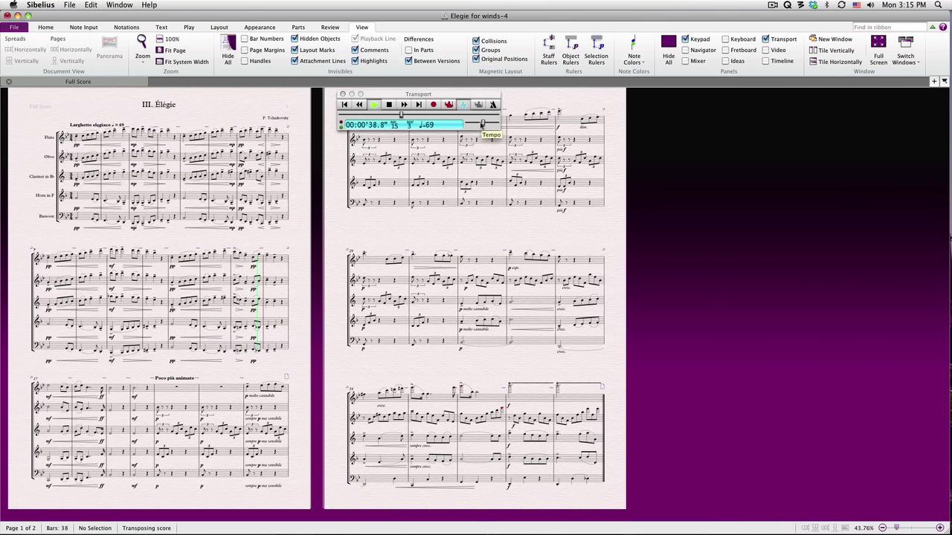
- Stop playback, attach South.mov as the score's video, and scrub to the start of bar 17
{"action": "key", "text": "space"}
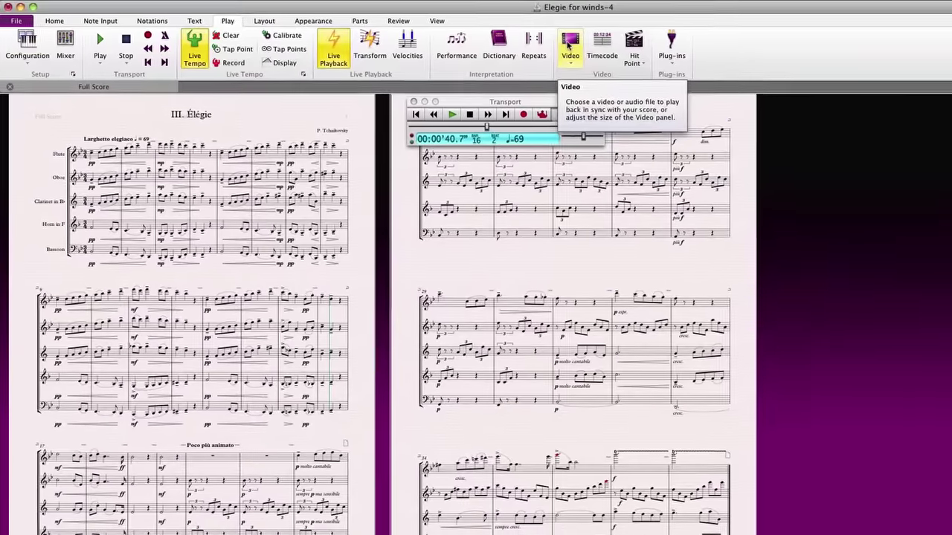
{"action": "left_click", "coordinate": [569, 46]}
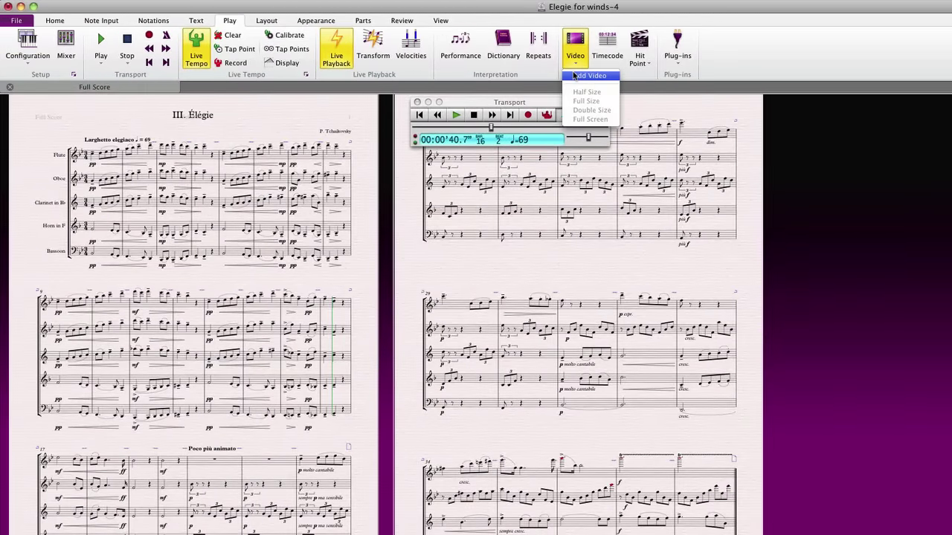
{"action": "left_click", "coordinate": [569, 77]}
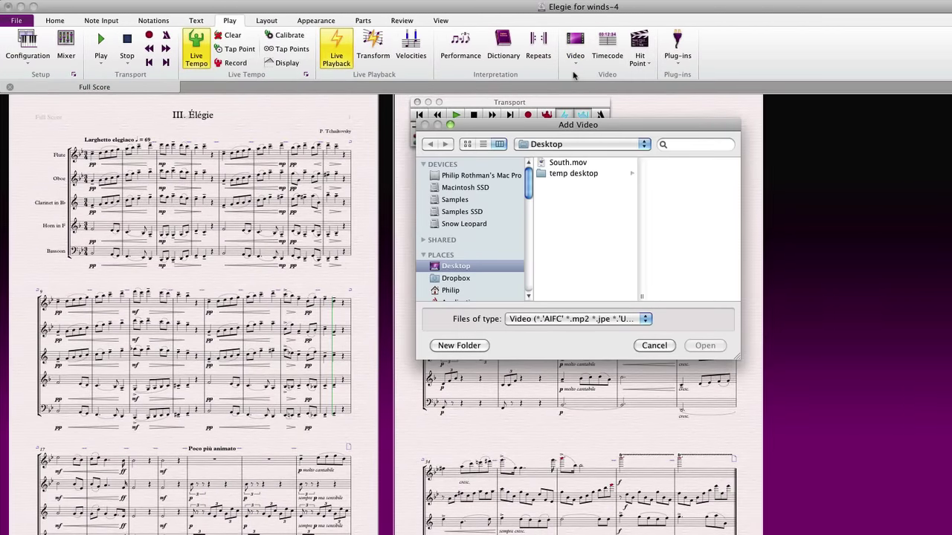
{"action": "left_click", "coordinate": [553, 162]}
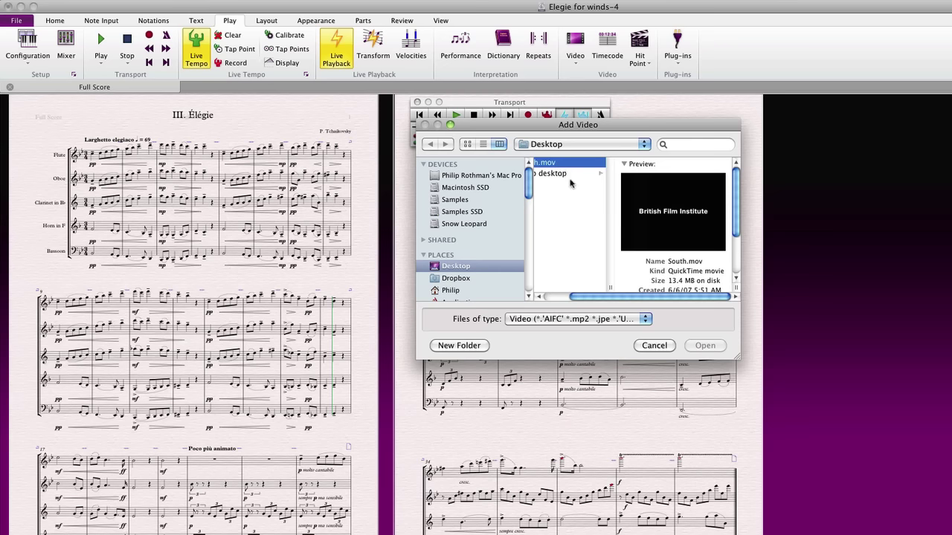
{"action": "left_click", "coordinate": [704, 346]}
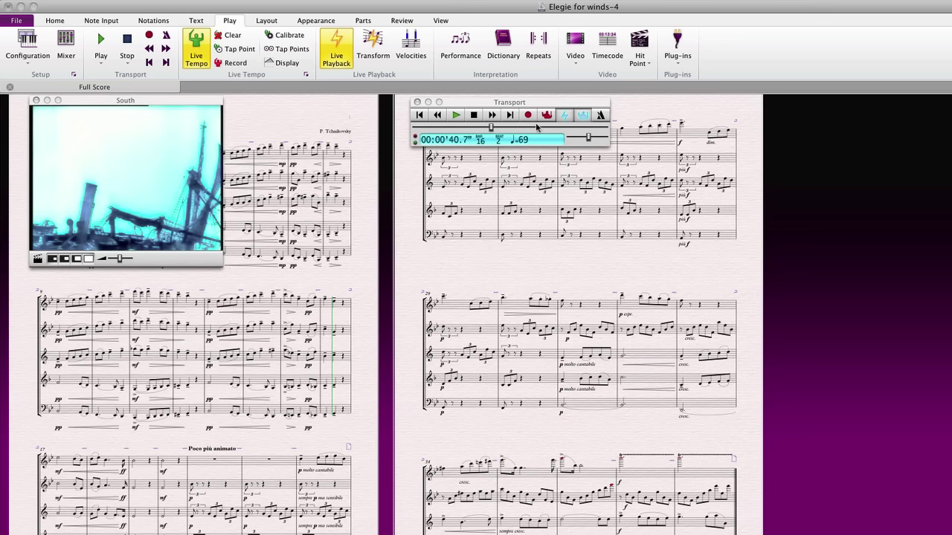
{"action": "left_click", "coordinate": [496, 128]}
{"action": "mouse_move", "coordinate": [496, 128]}
{"action": "left_mouse_down"}
{"action": "mouse_move", "coordinate": [510, 128]}
{"action": "mouse_move", "coordinate": [473, 128]}
{"action": "mouse_move", "coordinate": [484, 128]}
{"action": "left_mouse_up"}
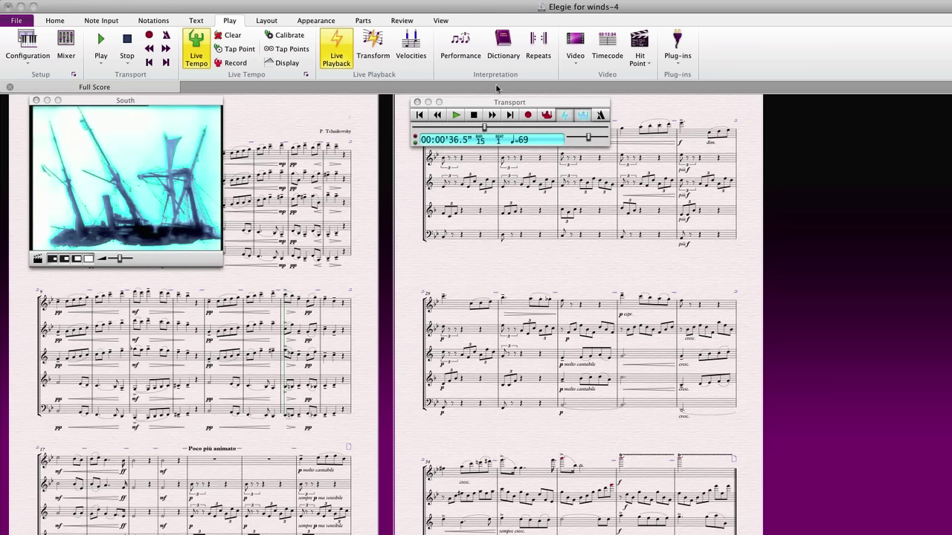
- Leave the timecode settings unchanged and add hit point Hit 01 at 36.5" in bar 15
{"action": "left_click", "coordinate": [606, 45]}
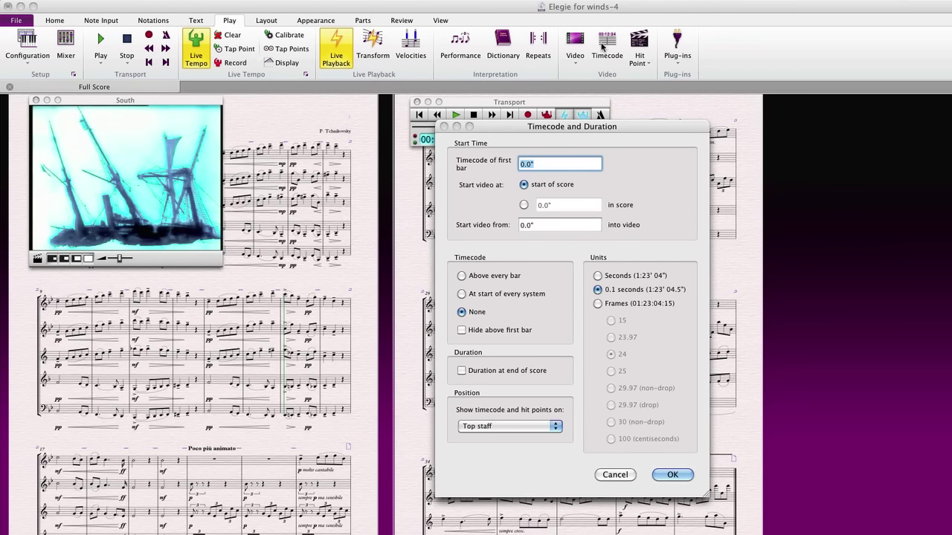
{"action": "key", "text": "Return"}
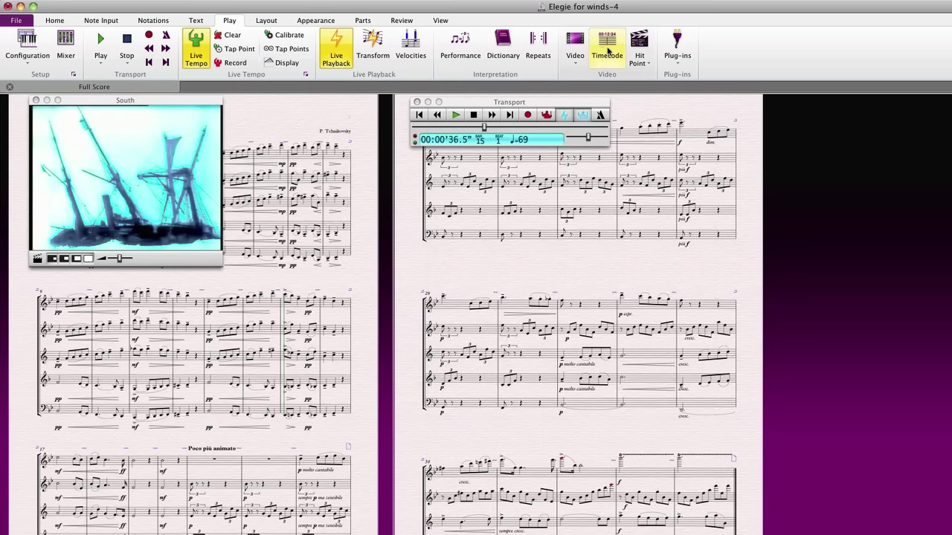
{"action": "left_click", "coordinate": [639, 45]}
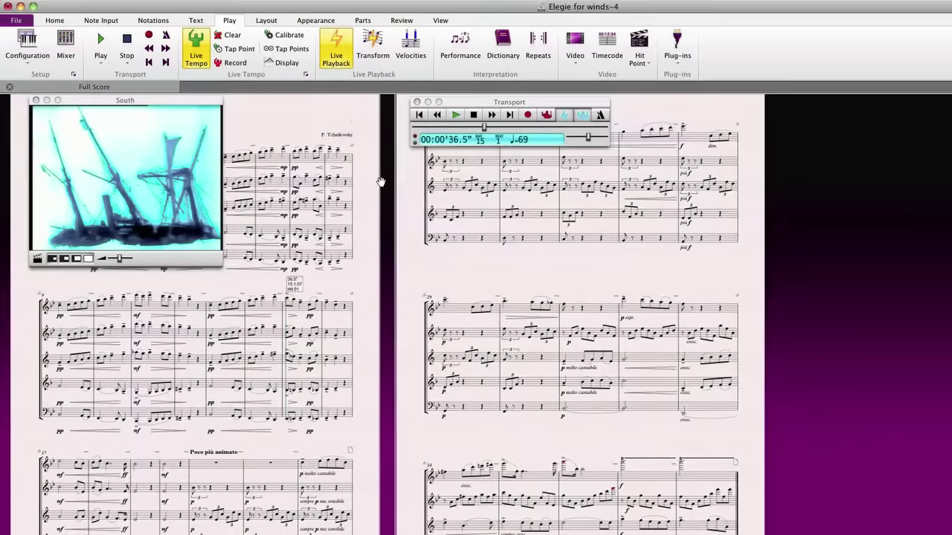
- Change the opening tempo marking to ♩ = 50, then undo it back to ♩ = 69
{"action": "left_click_drag", "start_coordinate": [382, 180], "coordinate": [560, 205]}
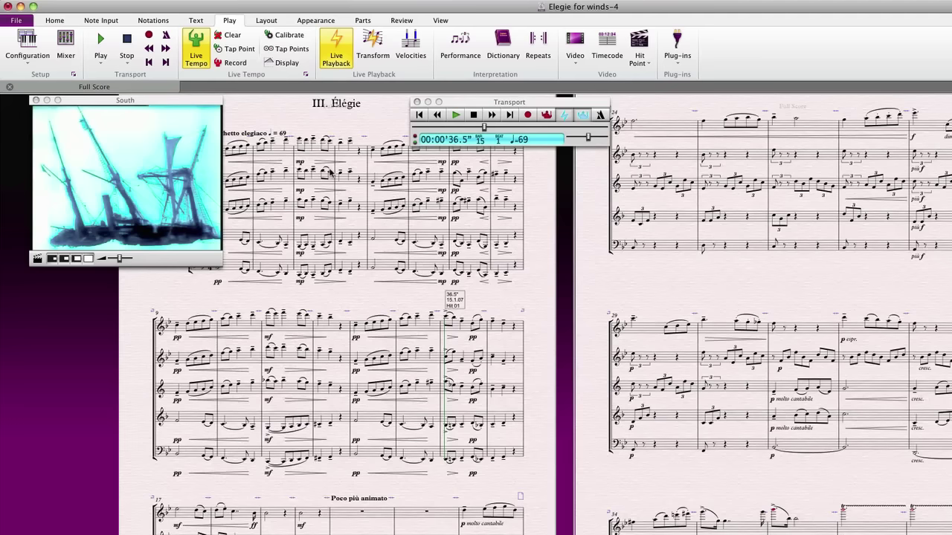
{"action": "scroll", "coordinate": [330, 138], "scroll_direction": "up", "scroll_amount": 2}
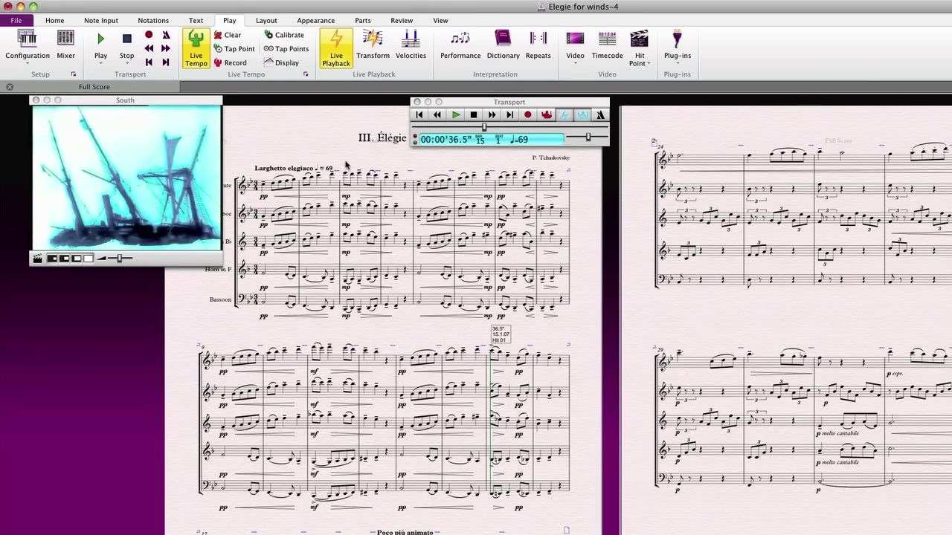
{"action": "key", "text": "Escape"}
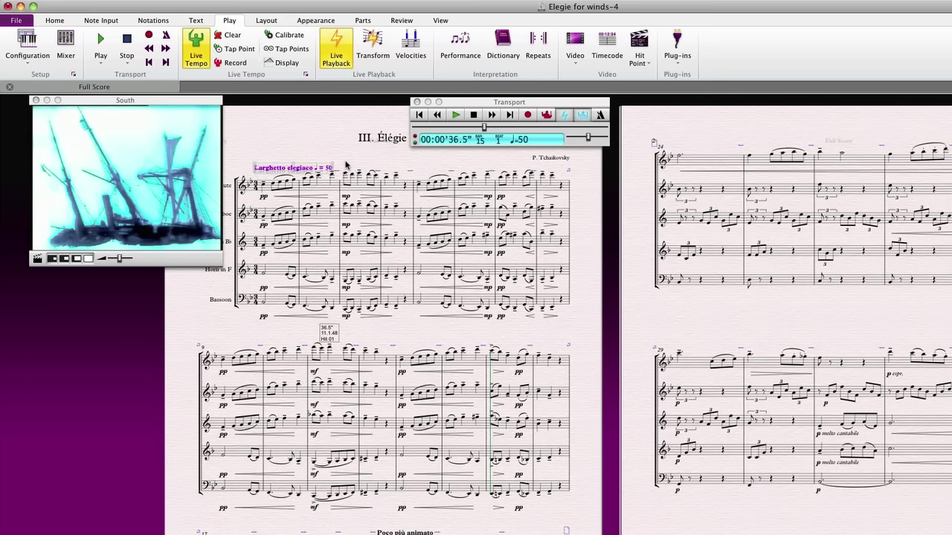
{"action": "key", "text": "super+z"}
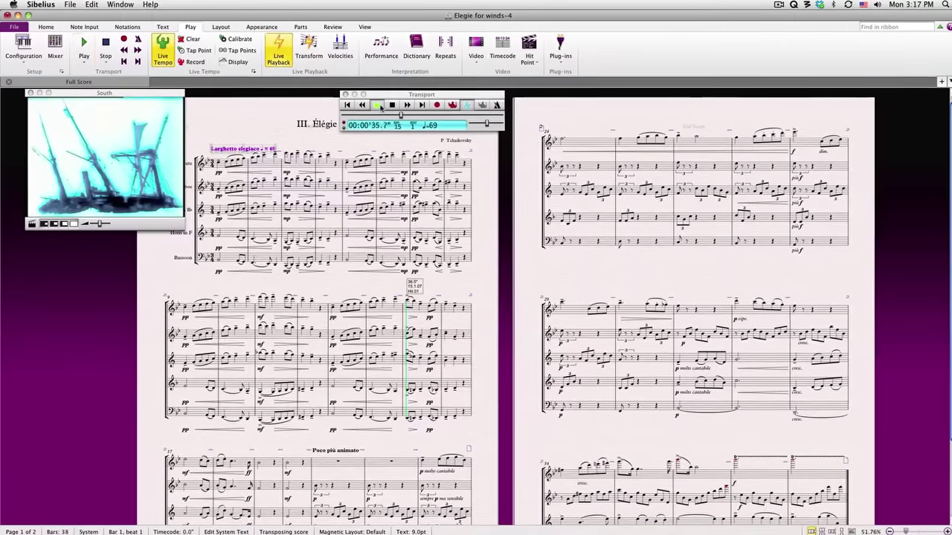
- Start playback near bar 15 at ♩ = 69 with the 'South' video running alongside
{"action": "left_click", "coordinate": [396, 108]}
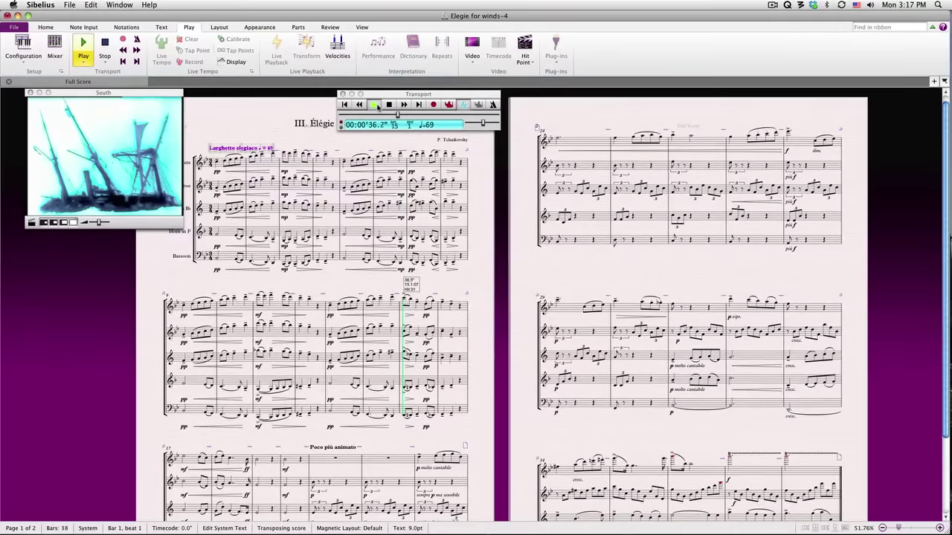